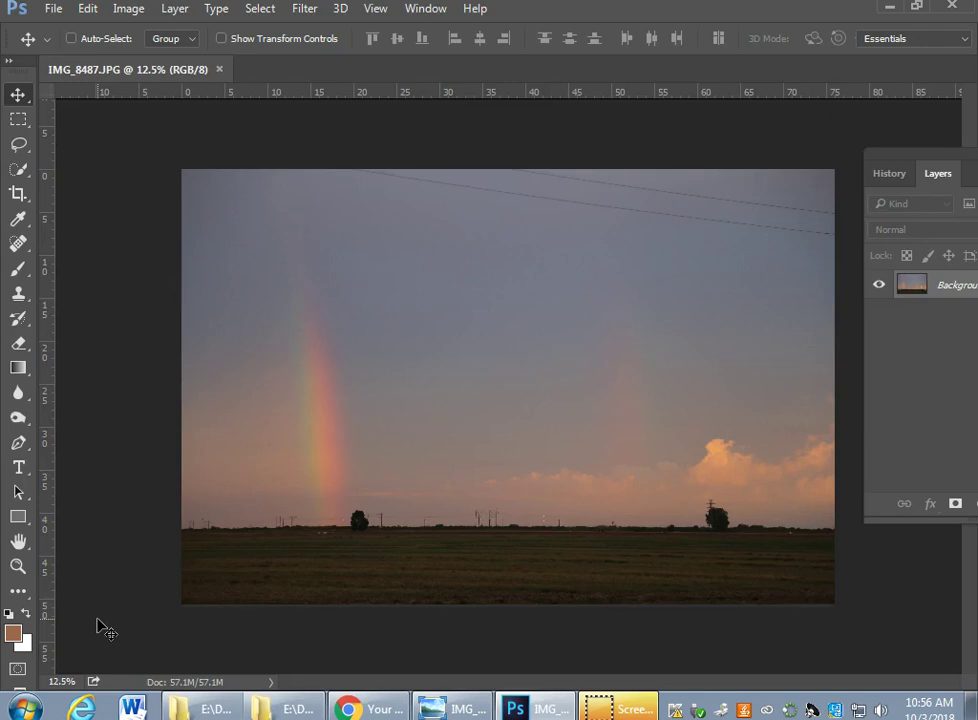
- Paint out the first stretch of the lower power line in the sky with the Spot Healing Brush in Content-Aware mode
{"action": "key", "text": "ctrl"}
{"action": "key", "text": "ctrl+plus"}
{"action": "key", "text": "ctrl+plus"}
{"action": "key", "text": "space"}
{"action": "left_click_drag", "start_coordinate": [594, 279], "coordinate": [380, 624]}
{"action": "left_click_drag", "start_coordinate": [497, 537], "coordinate": [465, 506]}
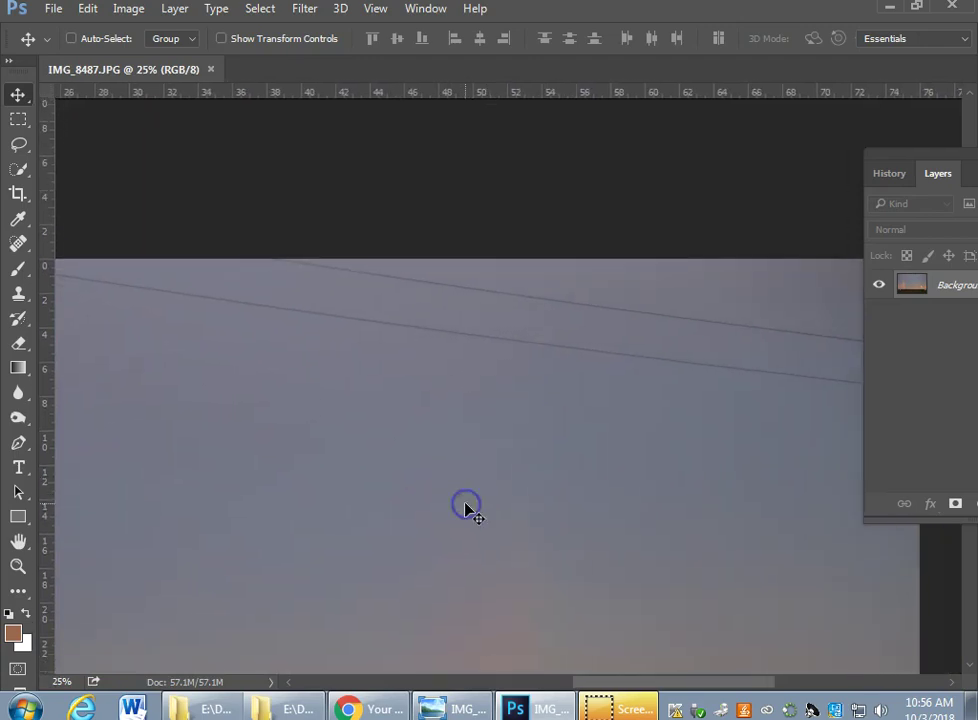
{"action": "key", "text": "ctrl+minus"}
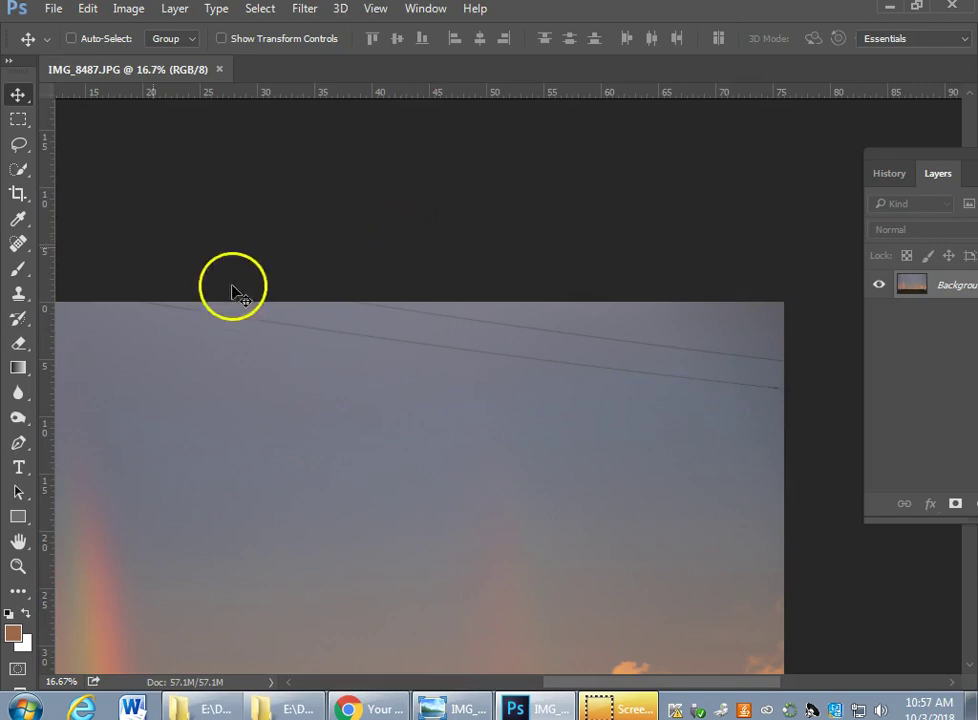
{"action": "left_click", "coordinate": [22, 247]}
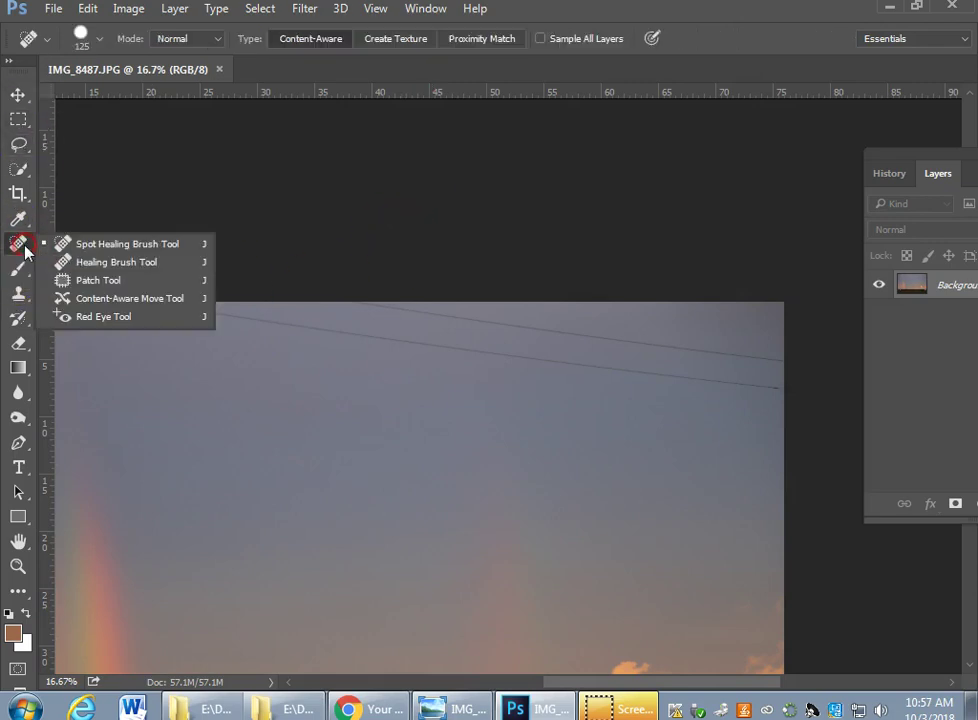
{"action": "left_click", "coordinate": [98, 246]}
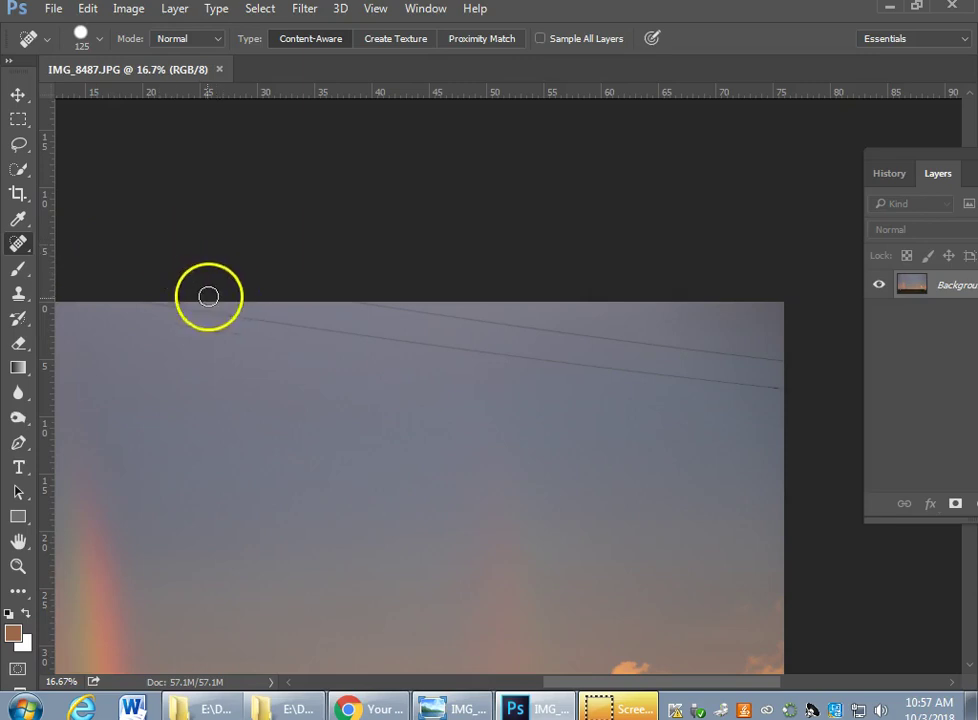
{"action": "mouse_move", "coordinate": [203, 309]}
{"action": "left_mouse_down"}
{"action": "mouse_move", "coordinate": [162, 313]}
{"action": "mouse_move", "coordinate": [192, 315]}
{"action": "mouse_move", "coordinate": [247, 352]}
{"action": "mouse_move", "coordinate": [313, 332]}
{"action": "mouse_move", "coordinate": [524, 353]}
{"action": "mouse_move", "coordinate": [946, 347]}
{"action": "mouse_move", "coordinate": [846, 381]}
{"action": "mouse_move", "coordinate": [764, 387]}
{"action": "mouse_move", "coordinate": [230, 325]}
{"action": "mouse_move", "coordinate": [149, 307]}
{"action": "left_mouse_up"}
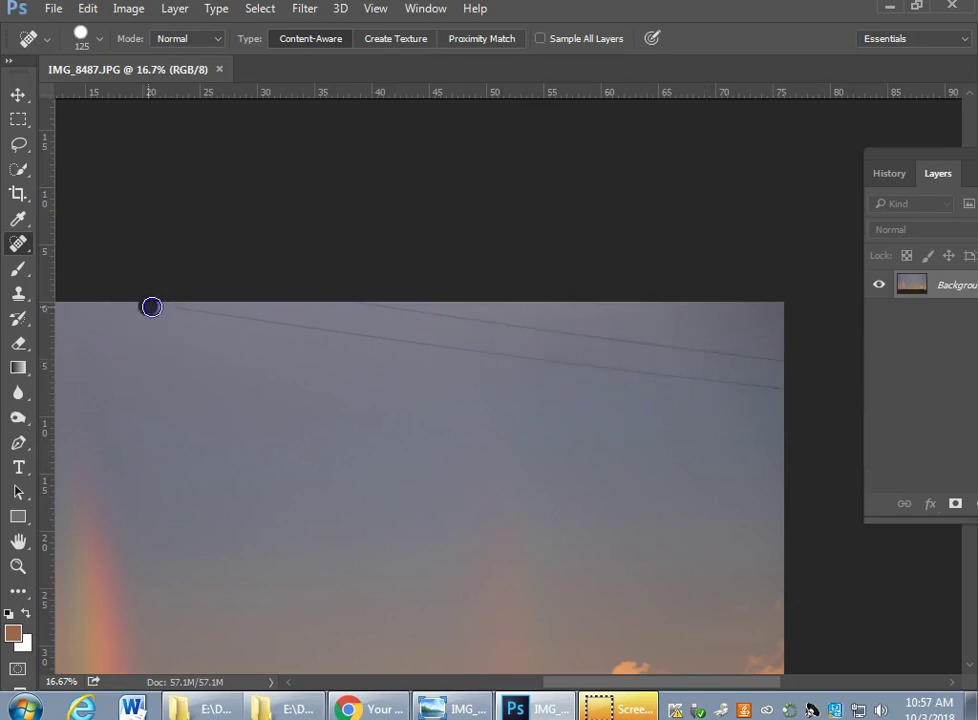
{"action": "mouse_move", "coordinate": [277, 322]}
{"action": "left_mouse_down"}
{"action": "mouse_move", "coordinate": [397, 349]}
{"action": "mouse_move", "coordinate": [389, 338]}
{"action": "mouse_move", "coordinate": [551, 358]}
{"action": "left_mouse_up"}
{"action": "left_click_drag", "start_coordinate": [594, 389], "coordinate": [598, 386]}
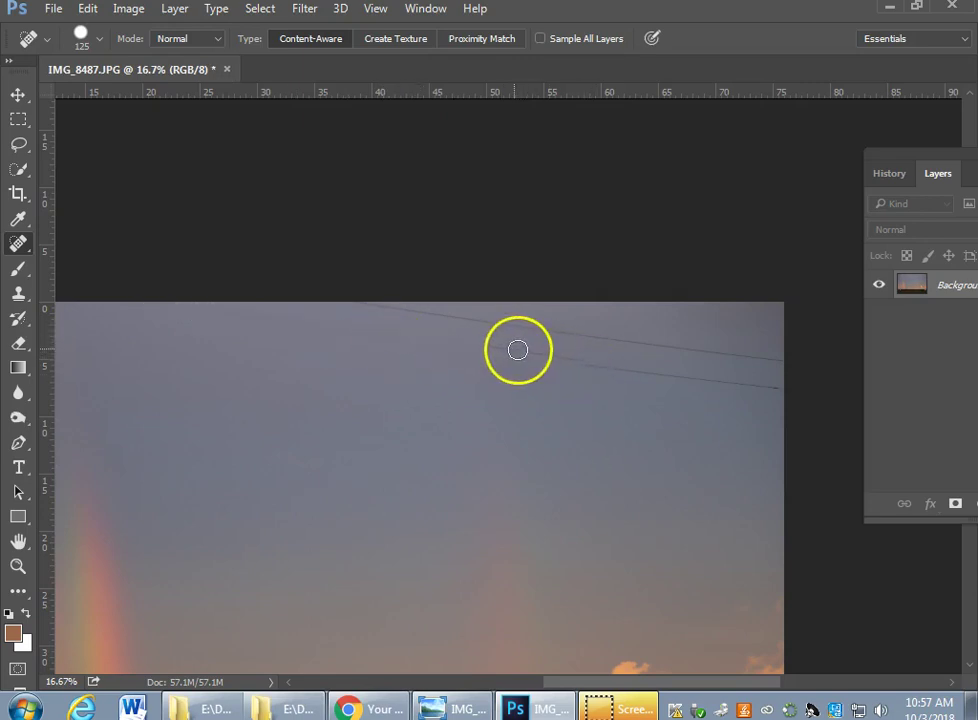
- Heal the rest of the lower power line to the photo's right edge and the entire upper power line
{"action": "mouse_move", "coordinate": [503, 352]}
{"action": "left_mouse_down"}
{"action": "mouse_move", "coordinate": [588, 366]}
{"action": "mouse_move", "coordinate": [517, 347]}
{"action": "left_mouse_up"}
{"action": "left_click", "coordinate": [613, 377]}
{"action": "left_click_drag", "start_coordinate": [595, 365], "coordinate": [526, 354]}
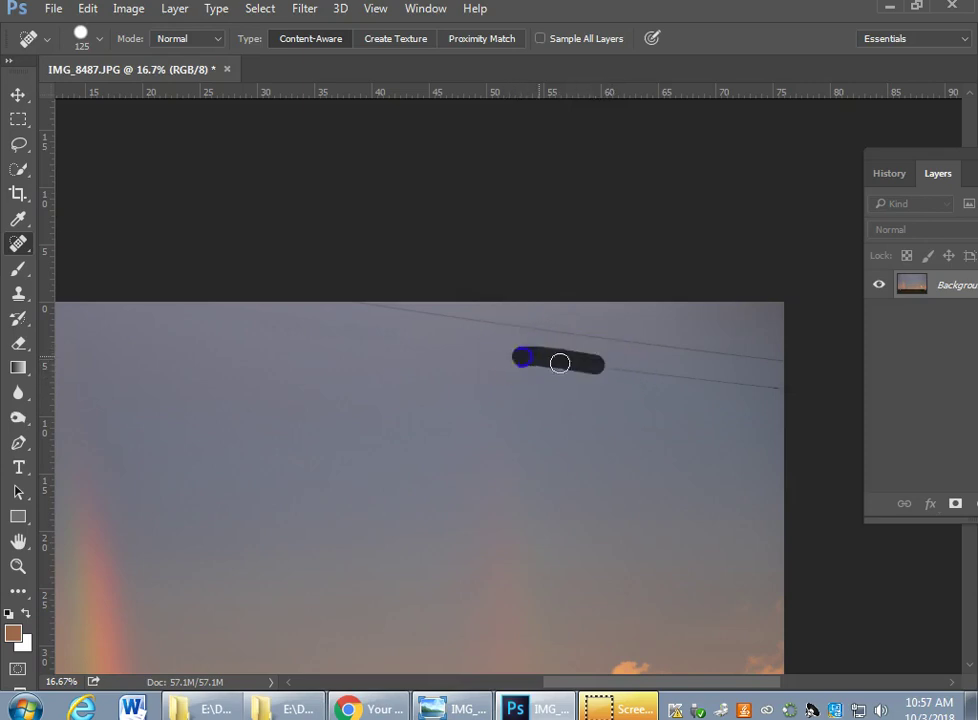
{"action": "left_click_drag", "start_coordinate": [607, 370], "coordinate": [800, 401]}
{"action": "left_click_drag", "start_coordinate": [637, 366], "coordinate": [505, 347]}
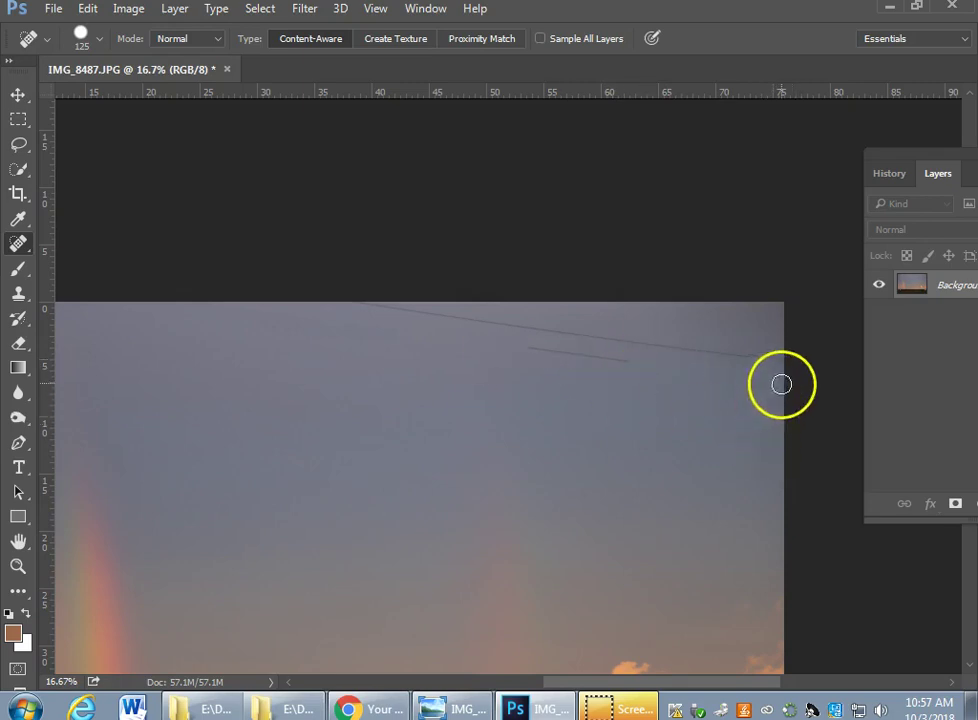
{"action": "left_click_drag", "start_coordinate": [773, 356], "coordinate": [378, 304]}
{"action": "left_click_drag", "start_coordinate": [655, 362], "coordinate": [528, 350]}
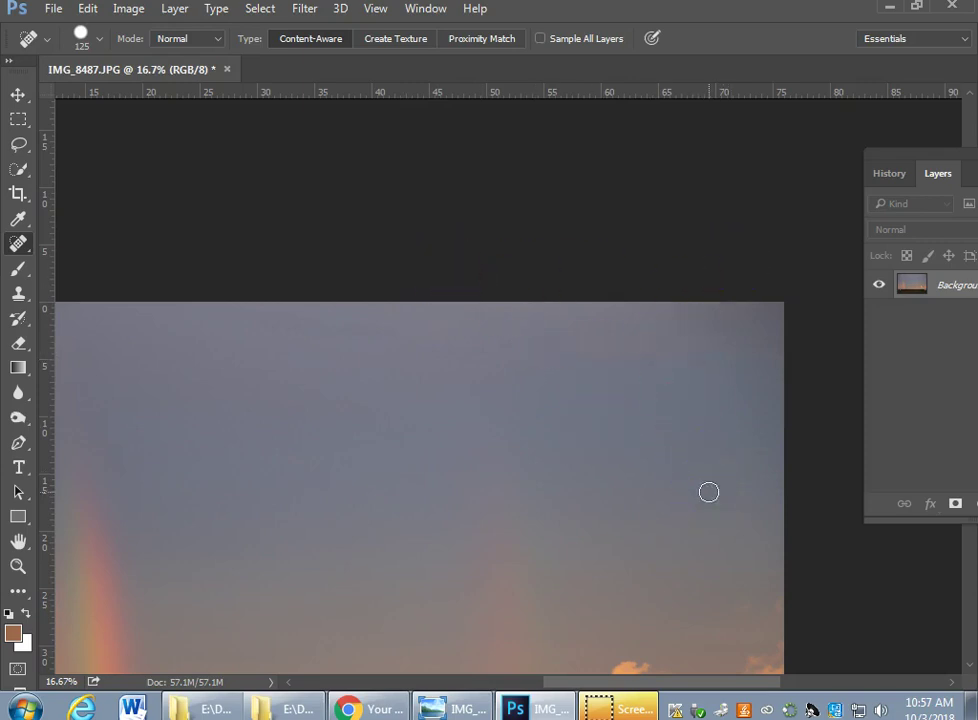
- Reduce the healing brush size to 45 and remove the two white spots at the field's edge below the rainbow
{"action": "key", "text": "space"}
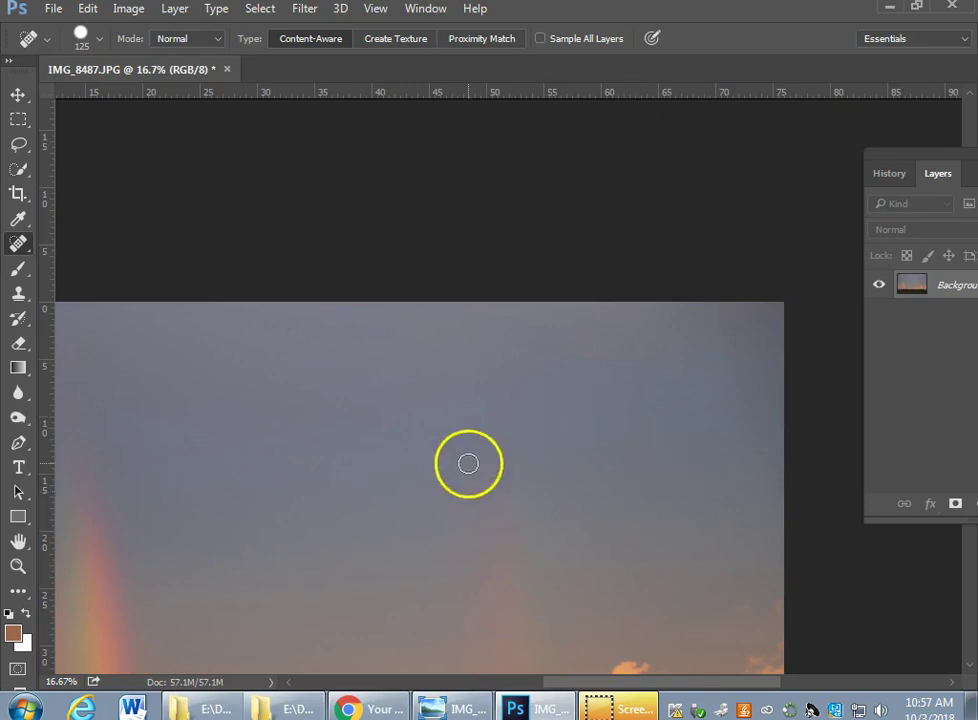
{"action": "left_click_drag", "start_coordinate": [467, 463], "coordinate": [502, 234]}
{"action": "left_click_drag", "start_coordinate": [483, 496], "coordinate": [526, 282]}
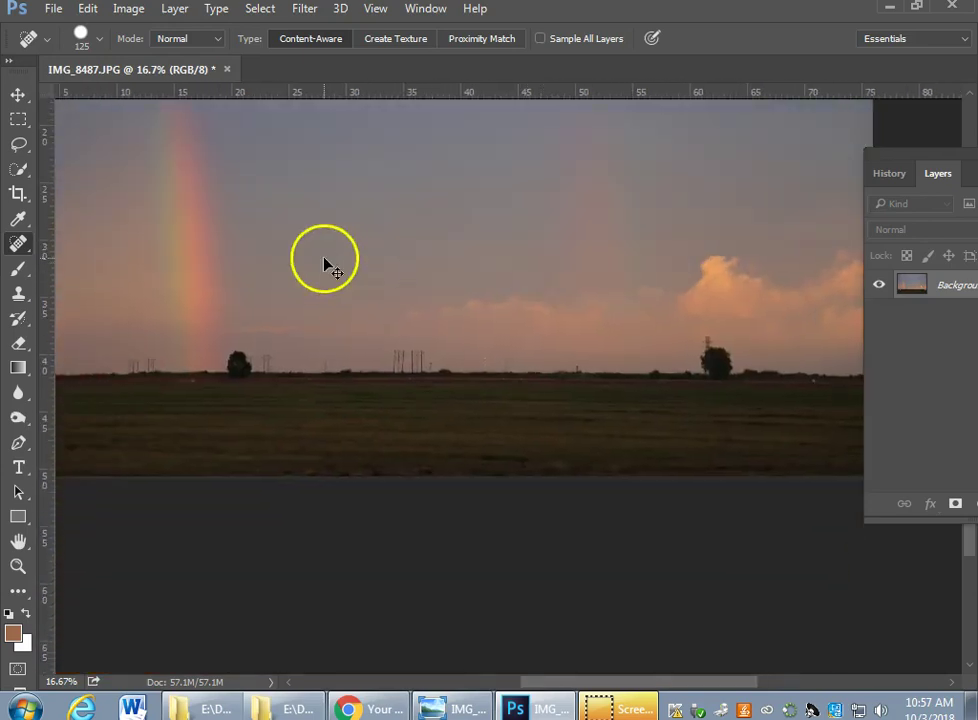
{"action": "key", "text": "ctrl+plus"}
{"action": "key", "text": "ctrl+plus"}
{"action": "key", "text": "ctrl+plus"}
{"action": "key", "text": "space"}
{"action": "left_click_drag", "start_coordinate": [416, 406], "coordinate": [810, 402]}
{"action": "left_click_drag", "start_coordinate": [178, 474], "coordinate": [443, 472]}
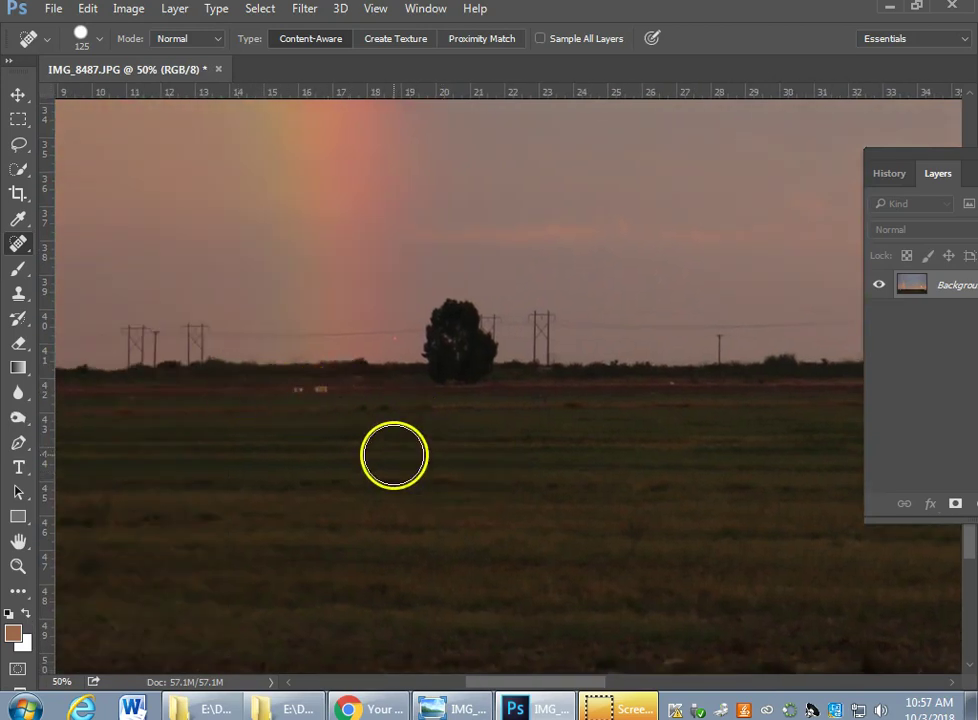
{"action": "key", "text": "bracketleft"}
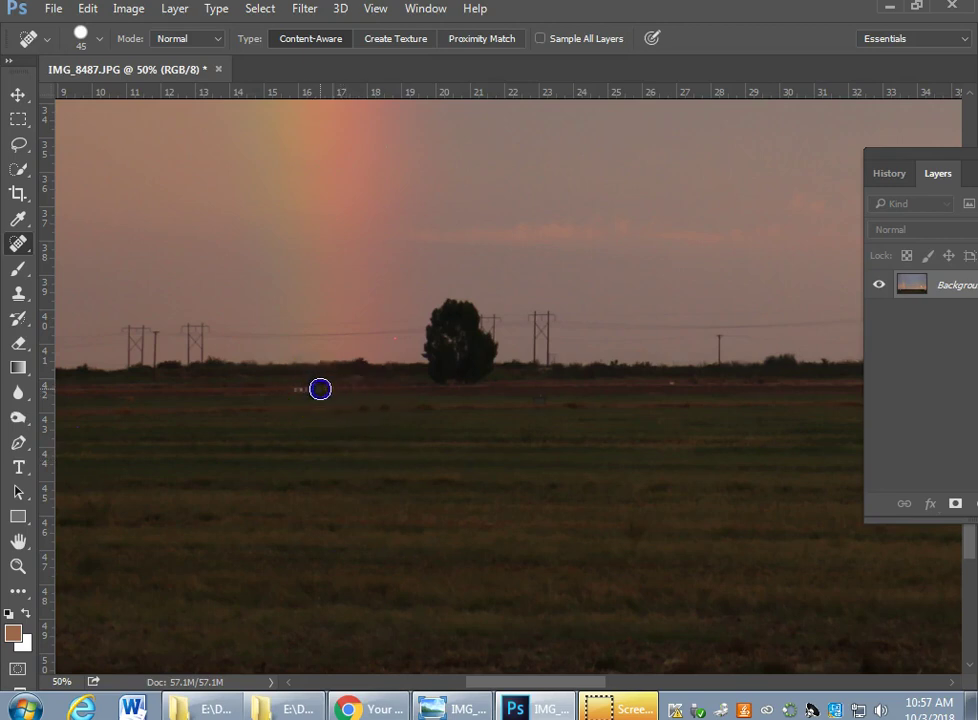
{"action": "left_click", "coordinate": [303, 393]}
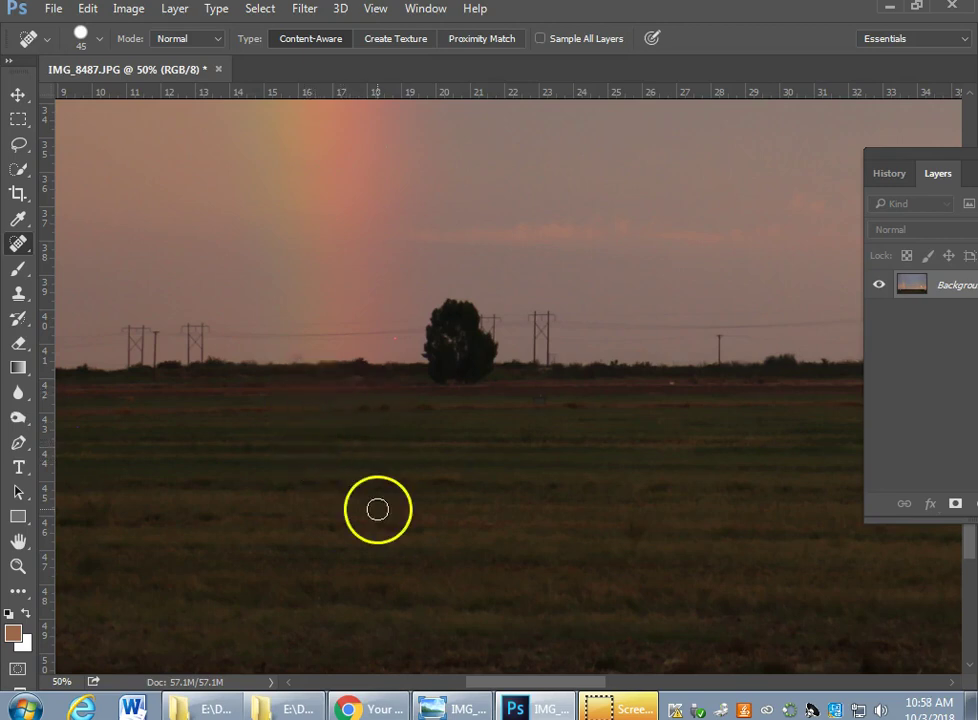
- Set the healing brush size to 35 and remove the small bright specks along the far edge of the field
{"action": "mouse_move", "coordinate": [464, 466]}
{"action": "left_mouse_down"}
{"action": "mouse_move", "coordinate": [460, 451]}
{"action": "mouse_move", "coordinate": [338, 431]}
{"action": "left_mouse_up"}
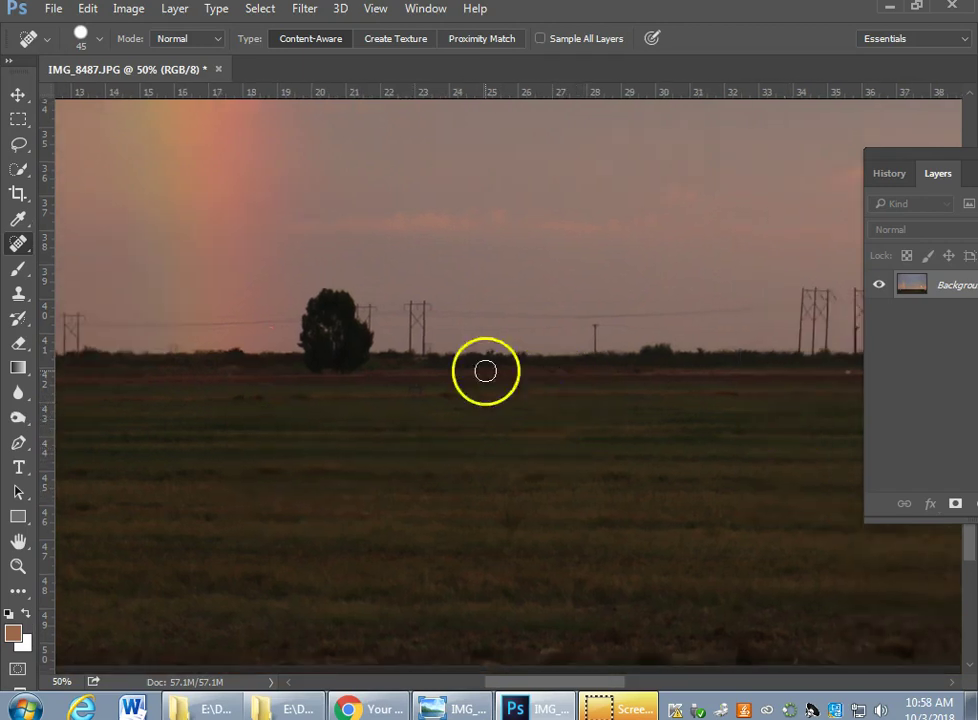
{"action": "left_click_drag", "start_coordinate": [703, 439], "coordinate": [419, 452]}
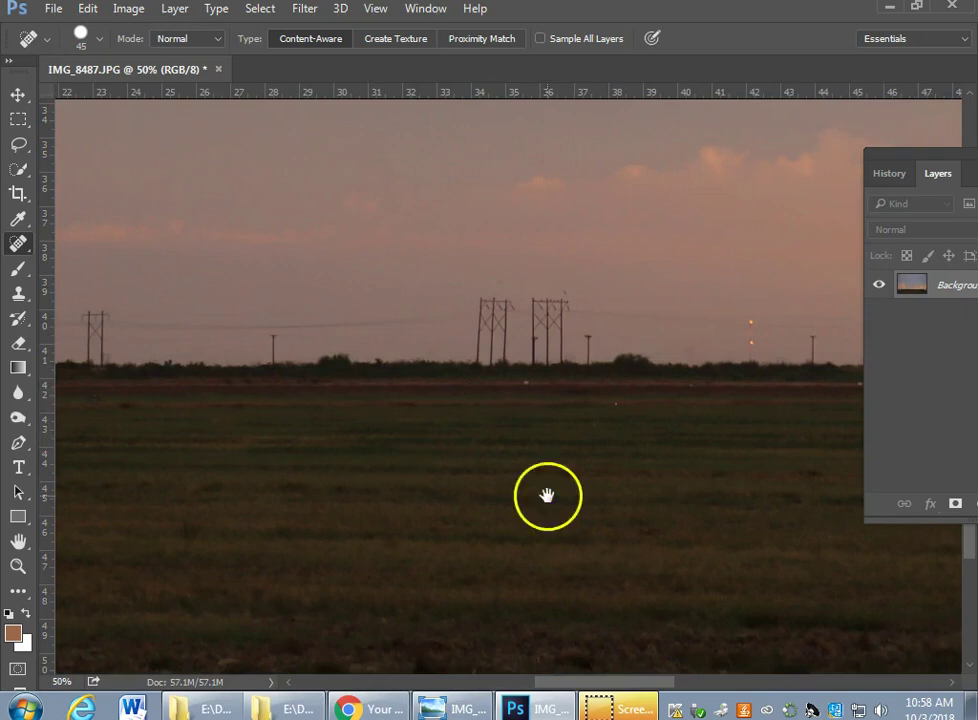
{"action": "key", "text": "bracketleft"}
{"action": "left_click", "coordinate": [621, 404]}
{"action": "left_click", "coordinate": [523, 384]}
{"action": "left_click", "coordinate": [692, 447]}
{"action": "left_click_drag", "start_coordinate": [735, 455], "coordinate": [489, 458]}
{"action": "left_click", "coordinate": [611, 386]}
{"action": "left_click", "coordinate": [452, 371]}
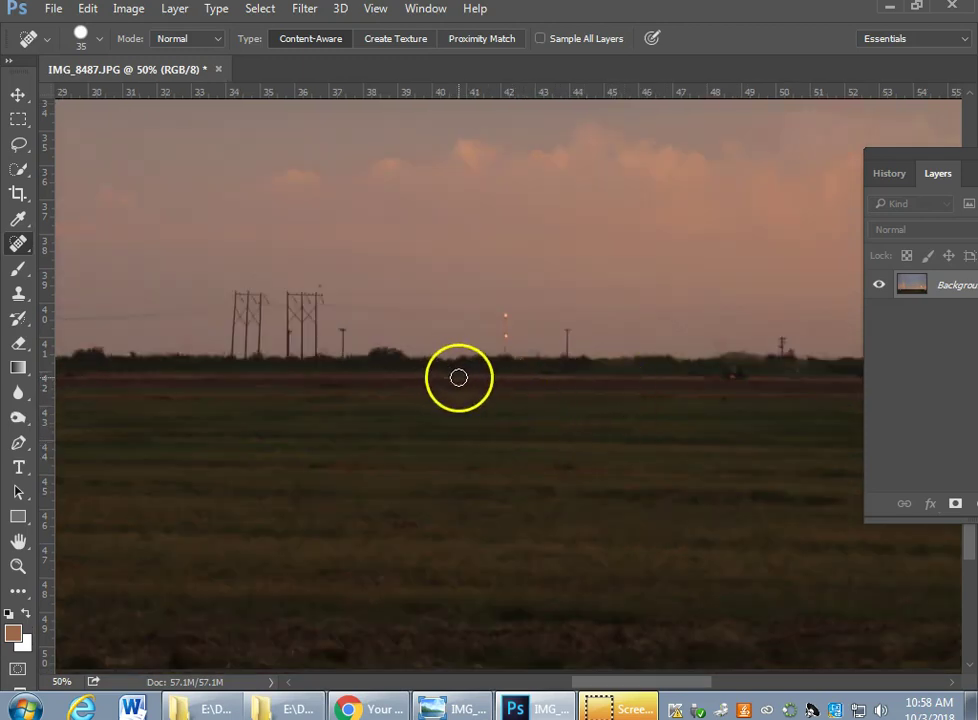
- Inspect the rest of the horizon for leftover specks, try to heal the red tower light, and return to the whole photo
{"action": "mouse_move", "coordinate": [672, 465]}
{"action": "left_mouse_down"}
{"action": "mouse_move", "coordinate": [454, 447]}
{"action": "mouse_move", "coordinate": [677, 451]}
{"action": "mouse_move", "coordinate": [273, 491]}
{"action": "left_mouse_up"}
{"action": "left_click_drag", "start_coordinate": [694, 415], "coordinate": [666, 388]}
{"action": "left_click_drag", "start_coordinate": [522, 430], "coordinate": [594, 445]}
{"action": "left_click_drag", "start_coordinate": [253, 386], "coordinate": [306, 382]}
{"action": "mouse_move", "coordinate": [616, 493]}
{"action": "left_mouse_down"}
{"action": "mouse_move", "coordinate": [668, 432]}
{"action": "mouse_move", "coordinate": [619, 438]}
{"action": "mouse_move", "coordinate": [856, 482]}
{"action": "left_mouse_up"}
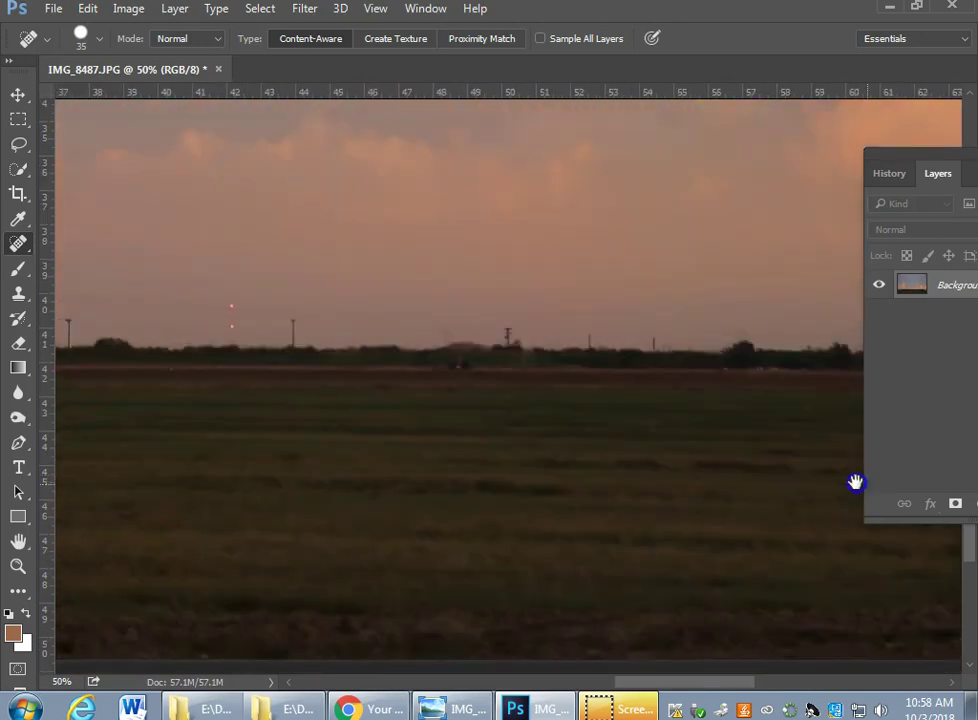
{"action": "left_click_drag", "start_coordinate": [337, 470], "coordinate": [657, 480]}
{"action": "left_click_drag", "start_coordinate": [309, 440], "coordinate": [589, 443]}
{"action": "left_click_drag", "start_coordinate": [426, 494], "coordinate": [678, 494]}
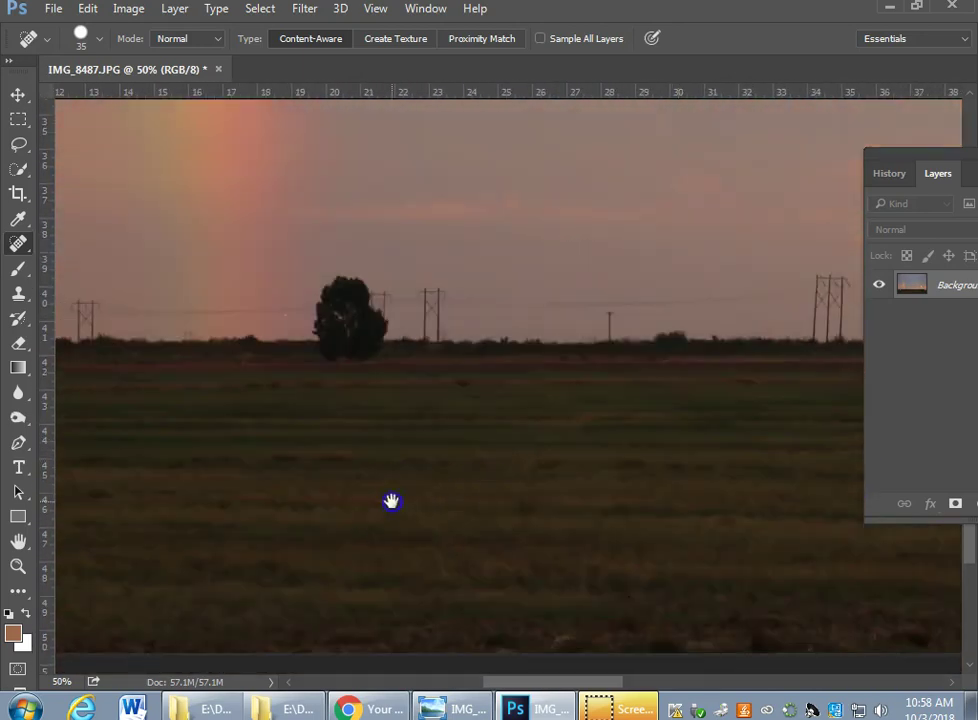
{"action": "left_click_drag", "start_coordinate": [391, 501], "coordinate": [812, 502]}
{"action": "left_click_drag", "start_coordinate": [563, 517], "coordinate": [648, 567]}
{"action": "left_click", "coordinate": [508, 366]}
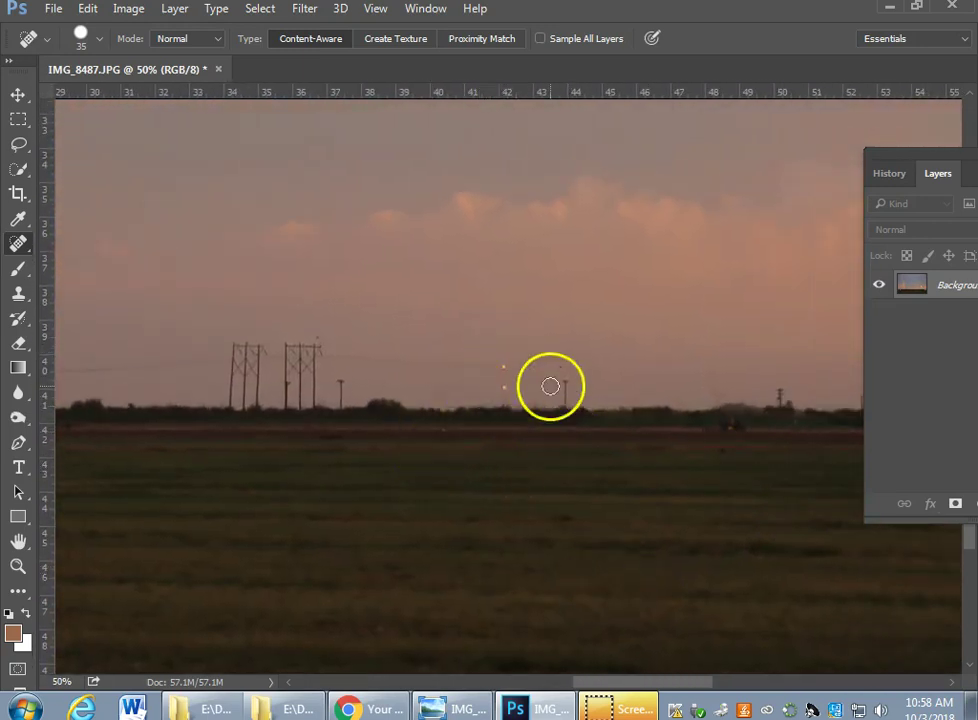
{"action": "scroll", "coordinate": [670, 524], "scroll_direction": "down", "scroll_amount": 4}
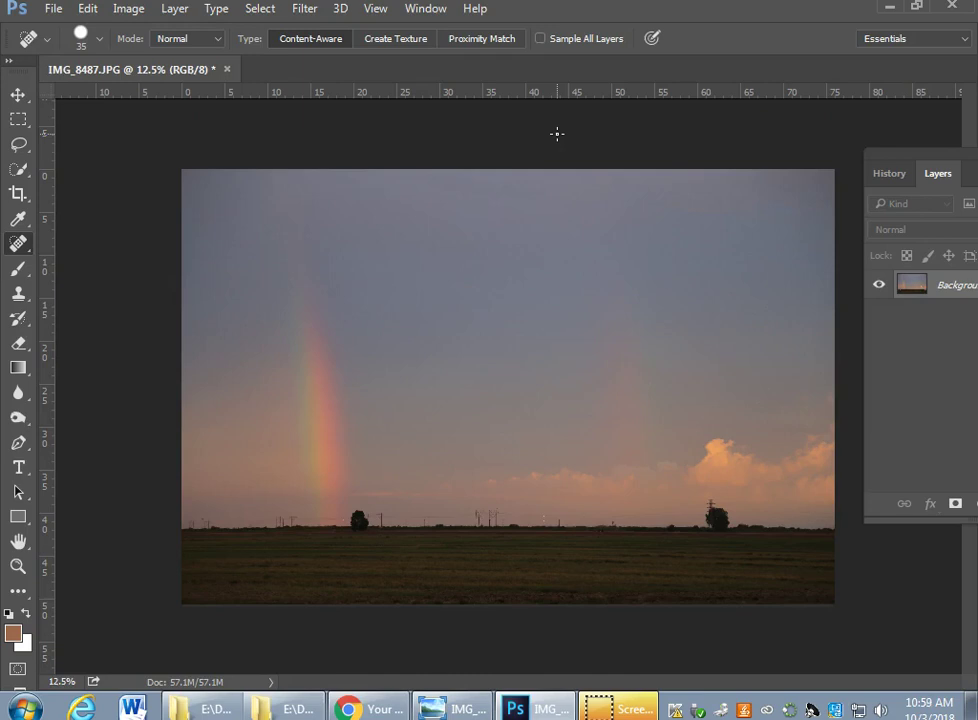
- Open the photo in the Camera Raw Filter and browse its Tone Curve and Detail settings, returning to the Basic settings
{"action": "left_click", "coordinate": [305, 9]}
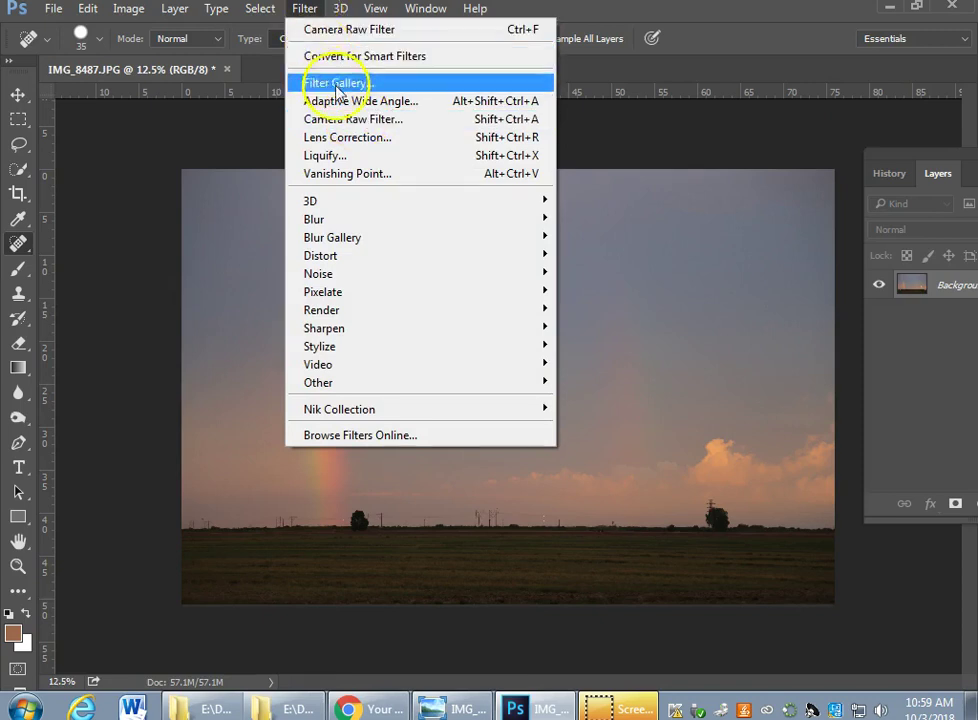
{"action": "left_click", "coordinate": [383, 122]}
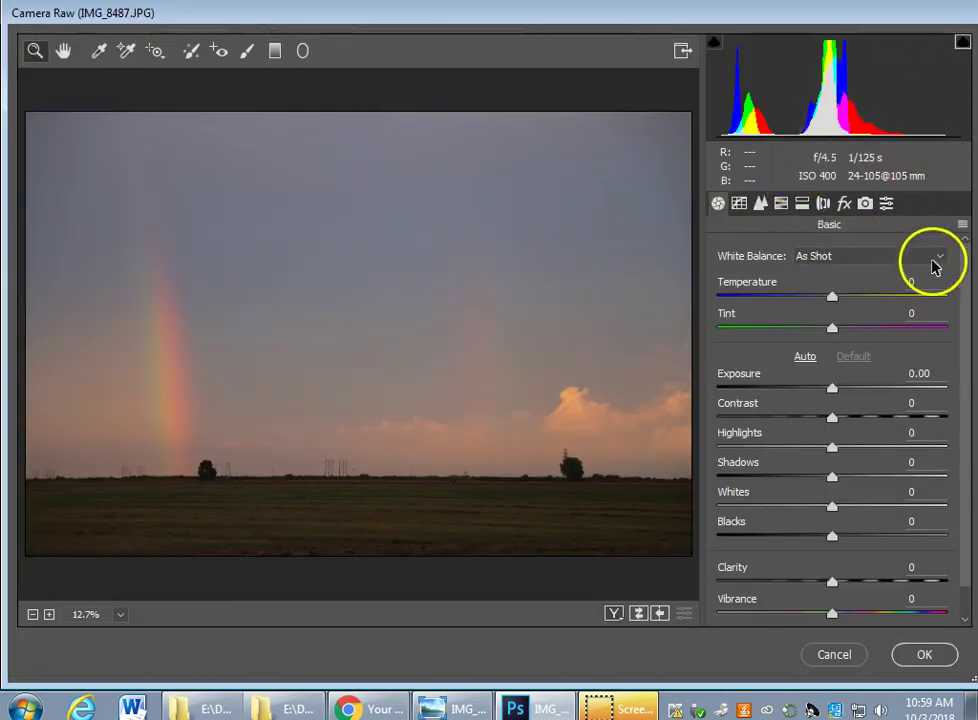
{"action": "left_click_drag", "start_coordinate": [967, 266], "coordinate": [969, 308]}
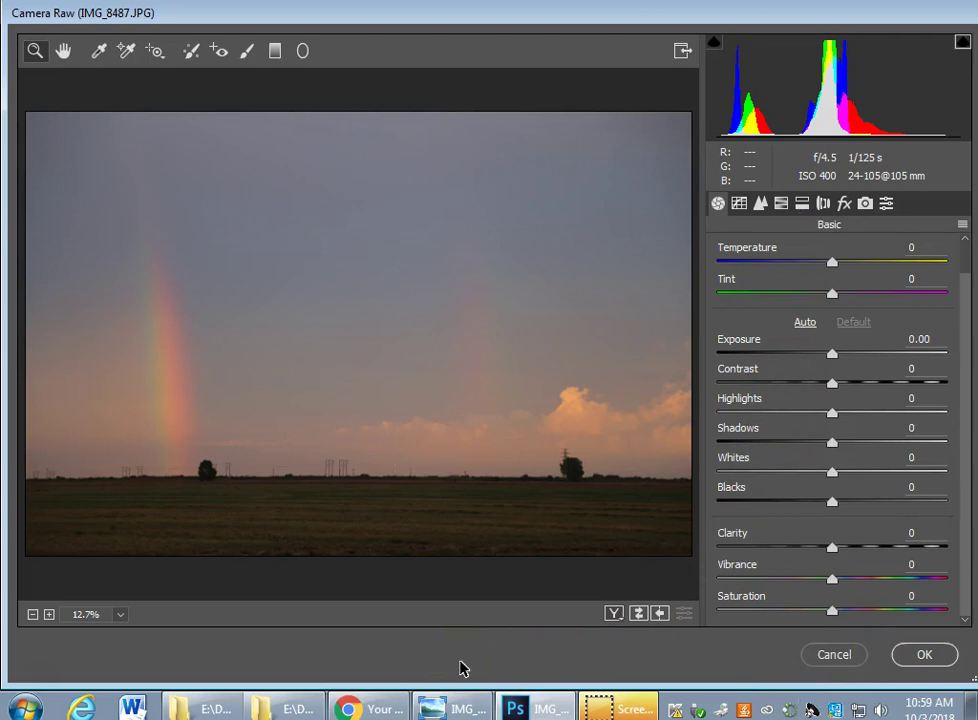
{"action": "left_click", "coordinate": [739, 203]}
{"action": "left_click", "coordinate": [761, 203]}
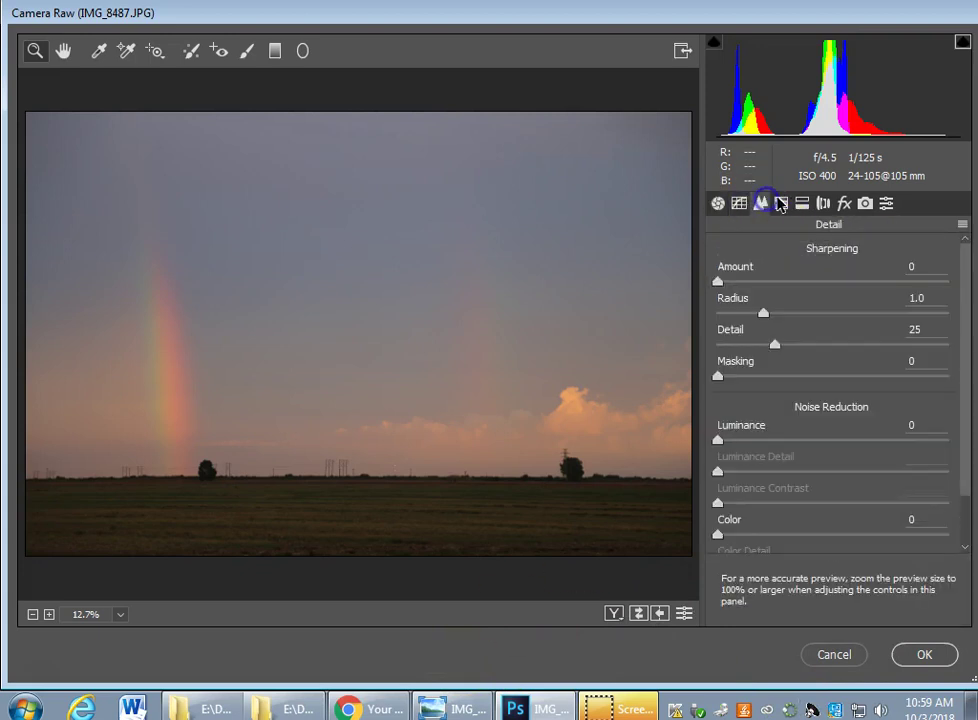
{"action": "left_click", "coordinate": [720, 204]}
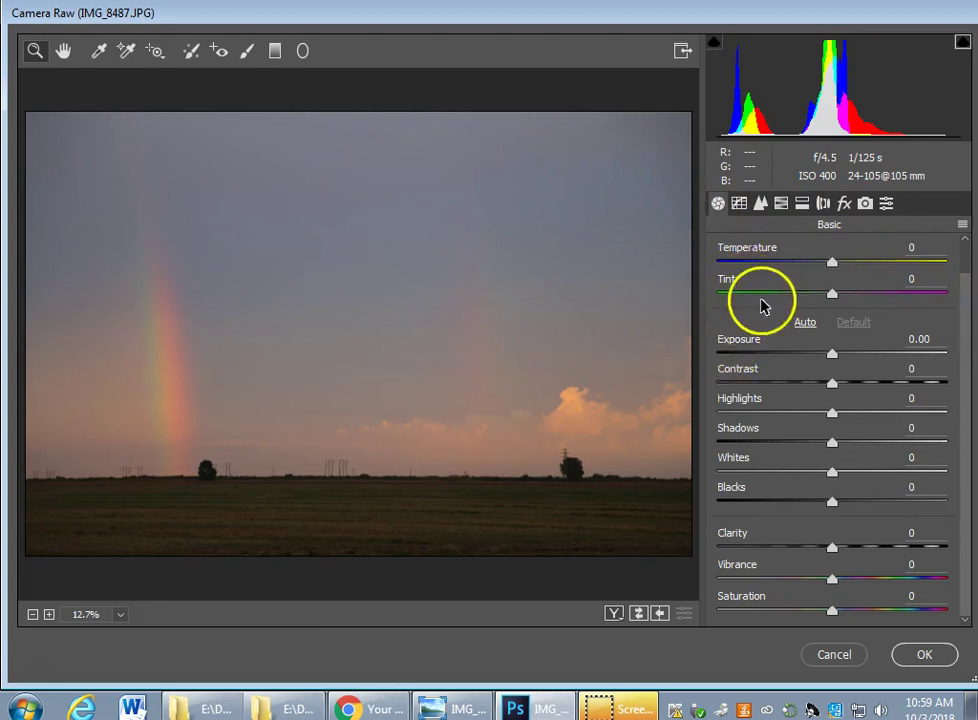
- Try a cooler Temperature and a higher Contrast, resetting each to 0
{"action": "left_click_drag", "start_coordinate": [833, 265], "coordinate": [801, 287]}
{"action": "type", "text": "0"}
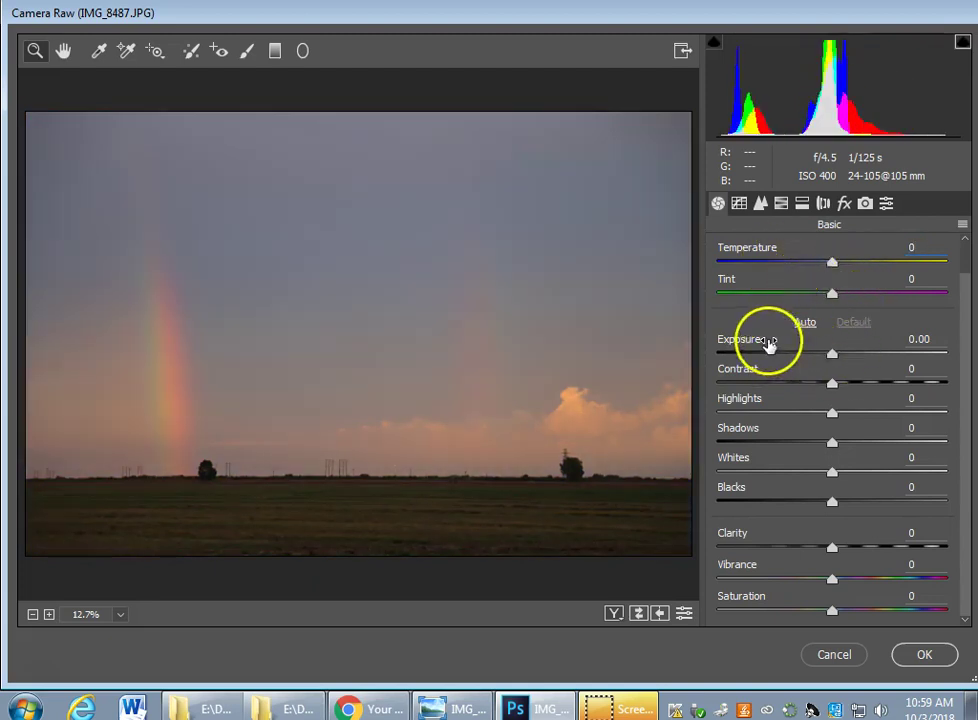
{"action": "left_click", "coordinate": [838, 384]}
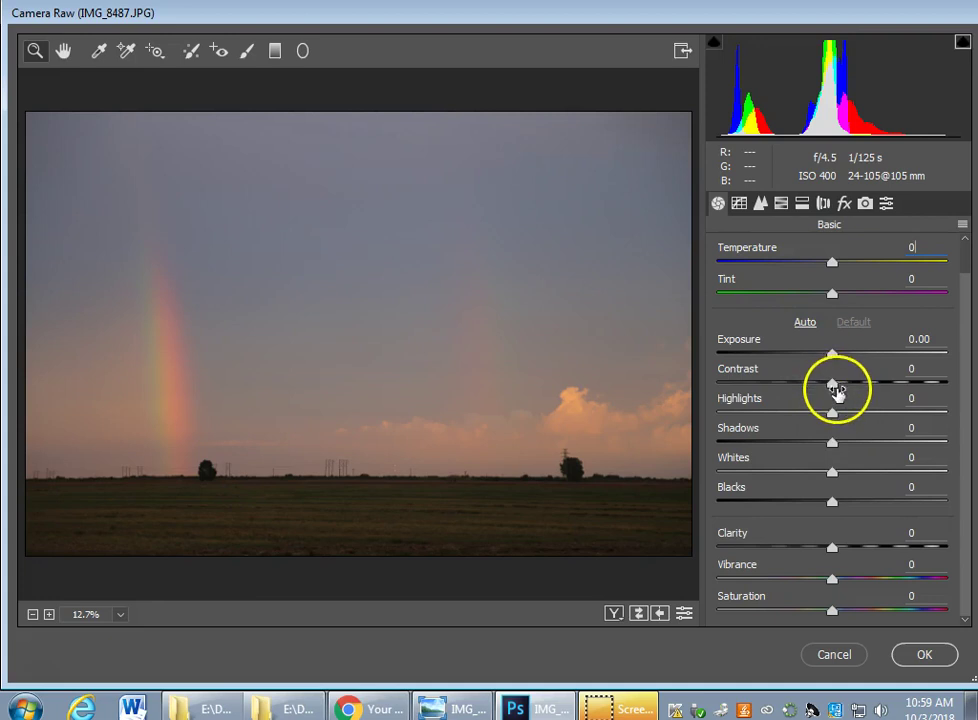
{"action": "left_click_drag", "start_coordinate": [829, 384], "coordinate": [847, 401]}
{"action": "double_click", "coordinate": [847, 401]}
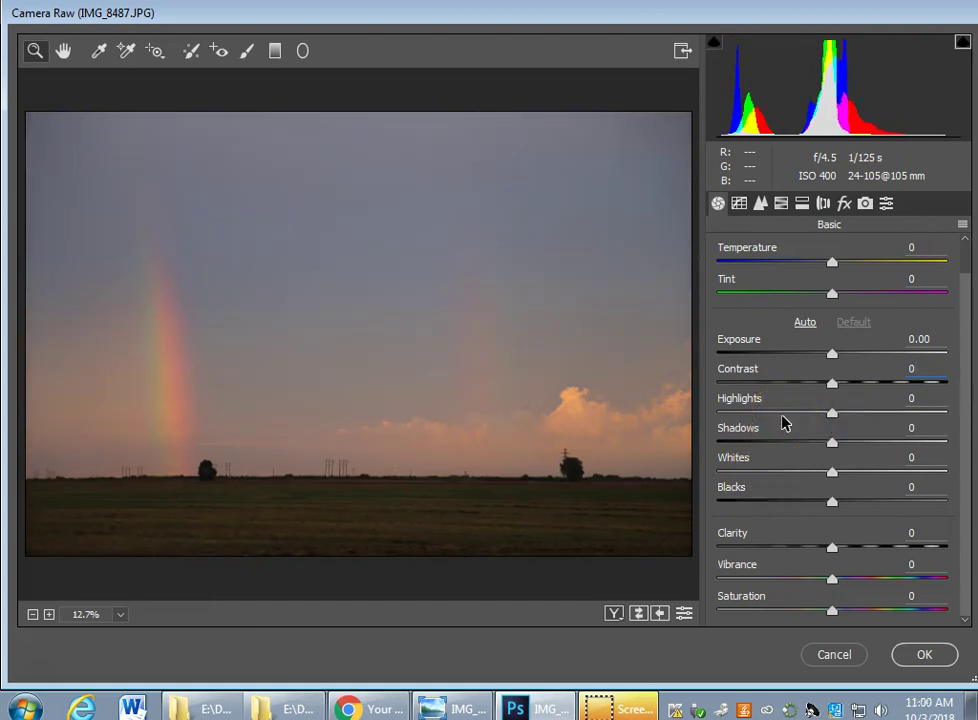
{"action": "left_click", "coordinate": [789, 453]}
{"action": "left_click_drag", "start_coordinate": [808, 504], "coordinate": [827, 507]}
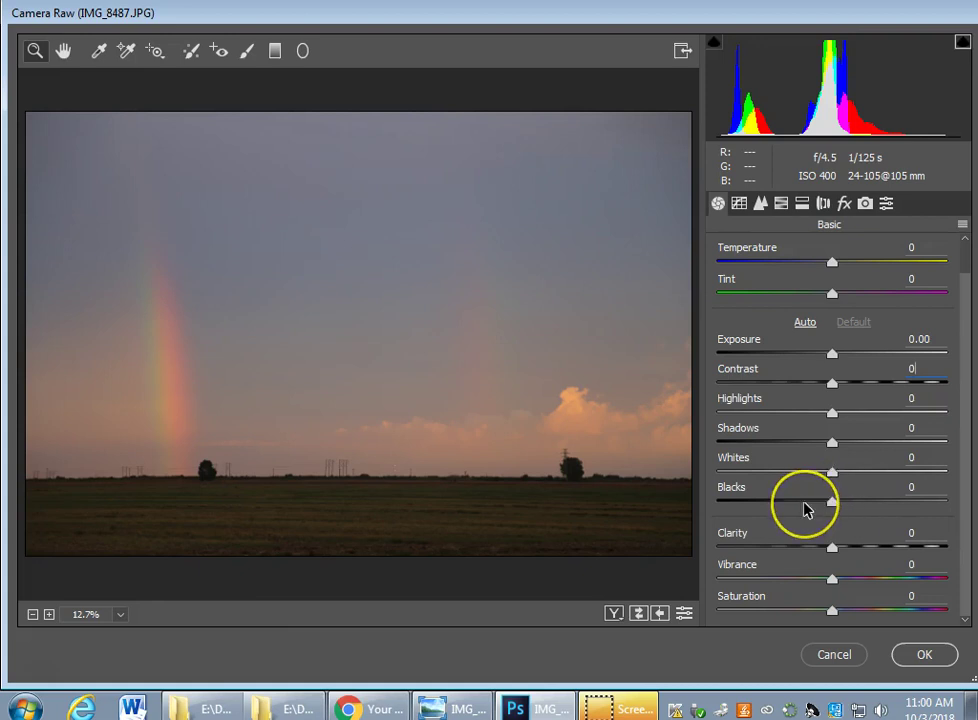
{"action": "left_click", "coordinate": [884, 537]}
{"action": "left_click", "coordinate": [834, 588]}
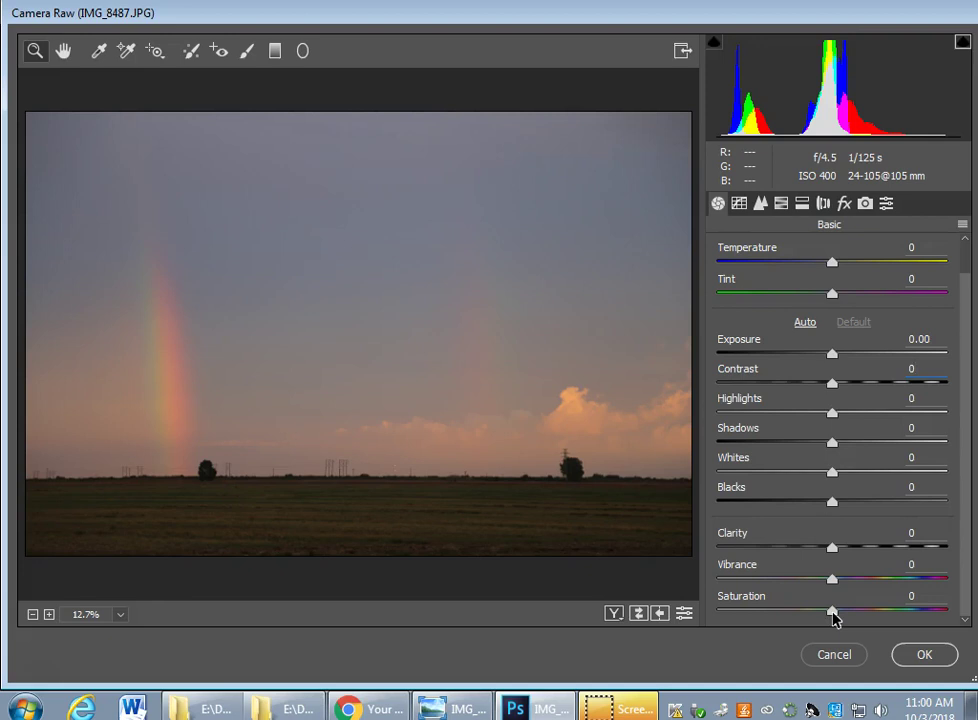
- Try Saturation at +62 and Vibrance at +45, resetting each to 0
{"action": "left_click_drag", "start_coordinate": [833, 617], "coordinate": [905, 623]}
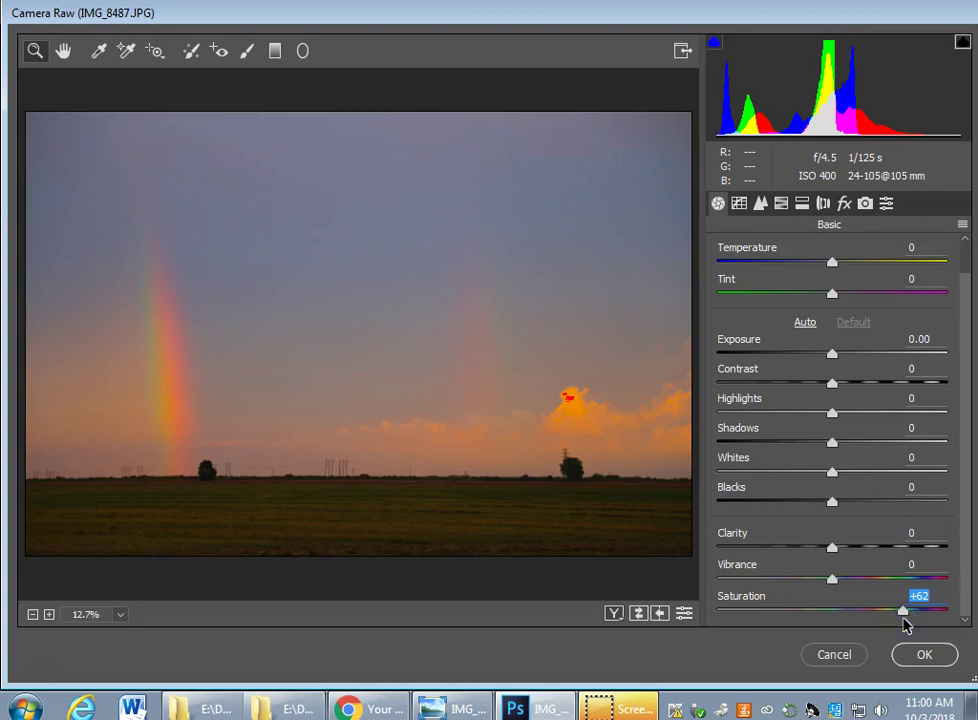
{"action": "double_click", "coordinate": [903, 612]}
{"action": "left_click", "coordinate": [832, 580]}
{"action": "left_click_drag", "start_coordinate": [838, 586], "coordinate": [884, 585]}
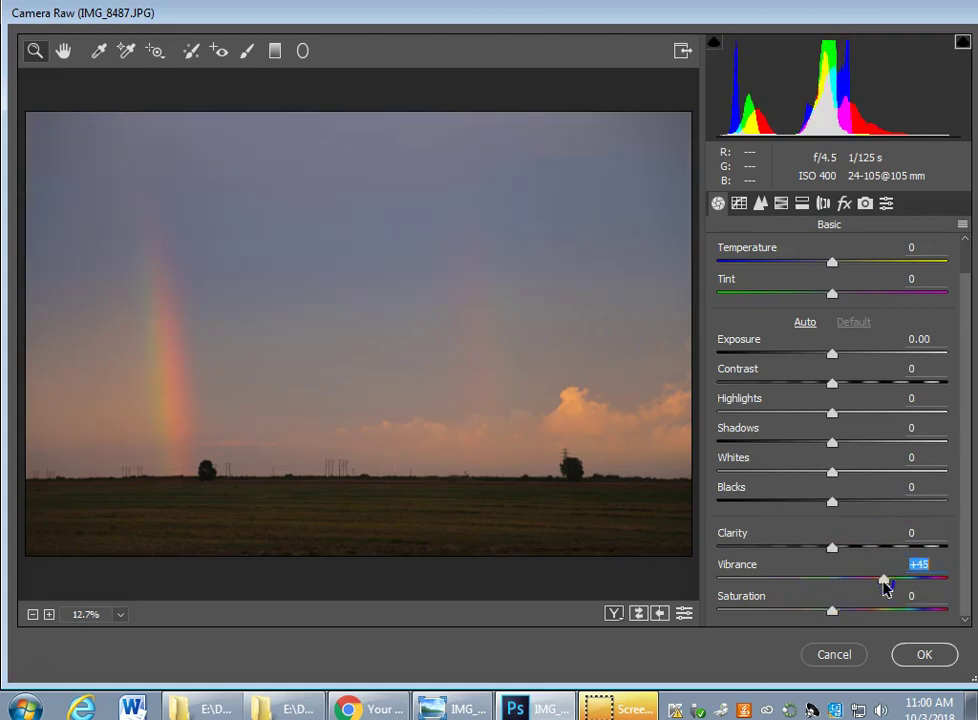
{"action": "type", "text": "0"}
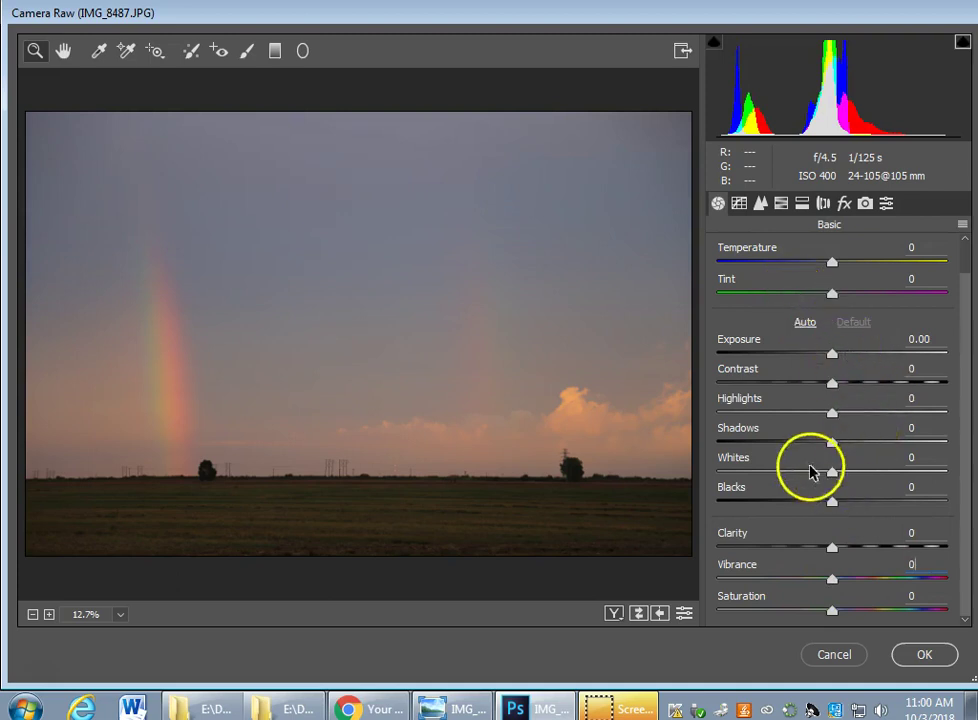
- Raise the photo's Exposure to +0.85
{"action": "left_click_drag", "start_coordinate": [835, 360], "coordinate": [853, 373]}
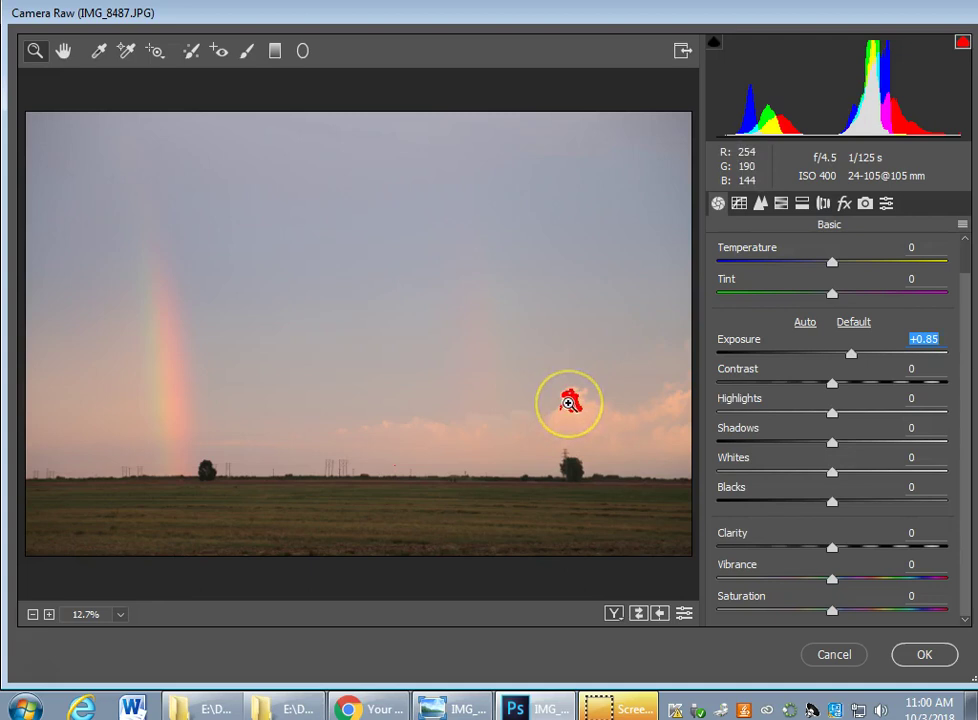
- Lower the photo's Highlights to -71 and its Whites to -43
{"action": "left_click", "coordinate": [835, 418]}
{"action": "left_click_drag", "start_coordinate": [835, 418], "coordinate": [755, 420]}
{"action": "left_click", "coordinate": [829, 472]}
{"action": "left_click_drag", "start_coordinate": [829, 472], "coordinate": [785, 477]}
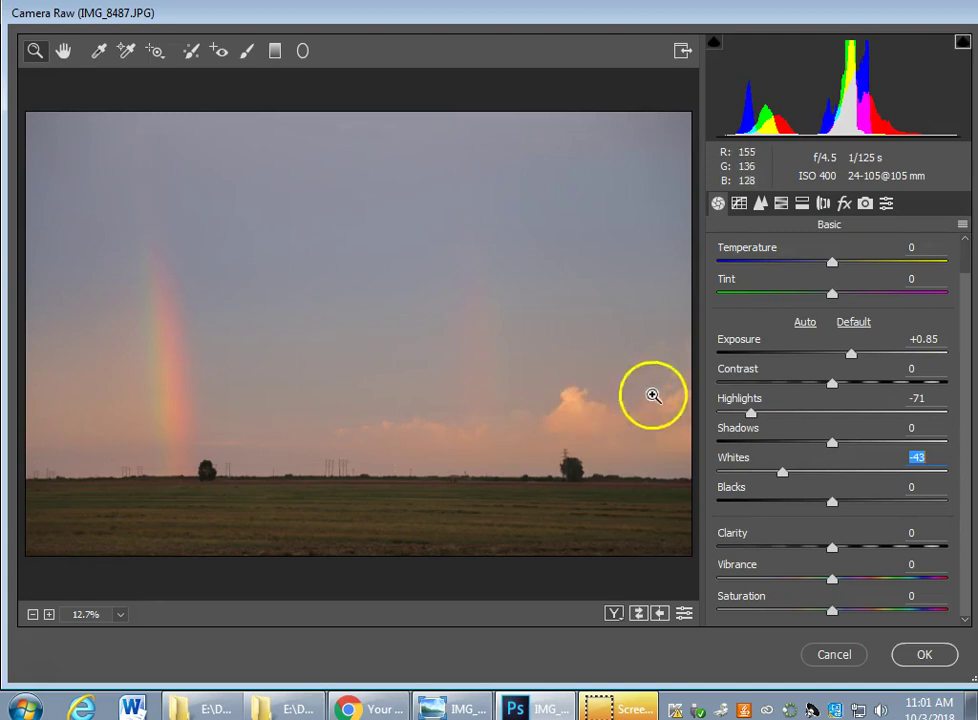
- Raise the Exposure to +1.65 while lowering the Whites to -88 to hold back the bright cloud
{"action": "left_click", "coordinate": [849, 356]}
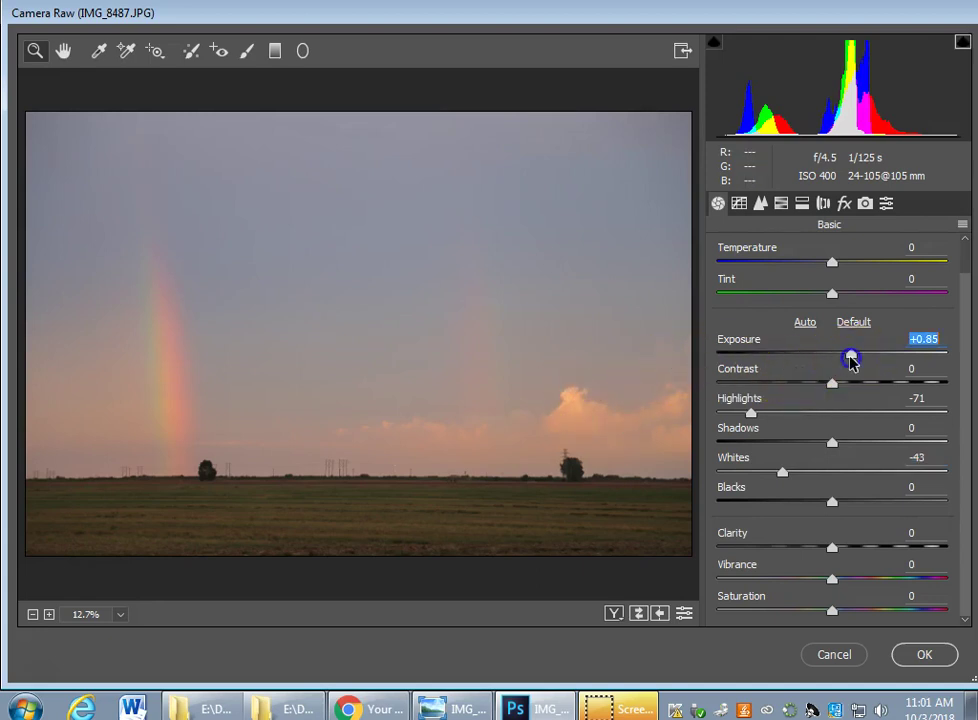
{"action": "left_click_drag", "start_coordinate": [849, 361], "coordinate": [857, 364]}
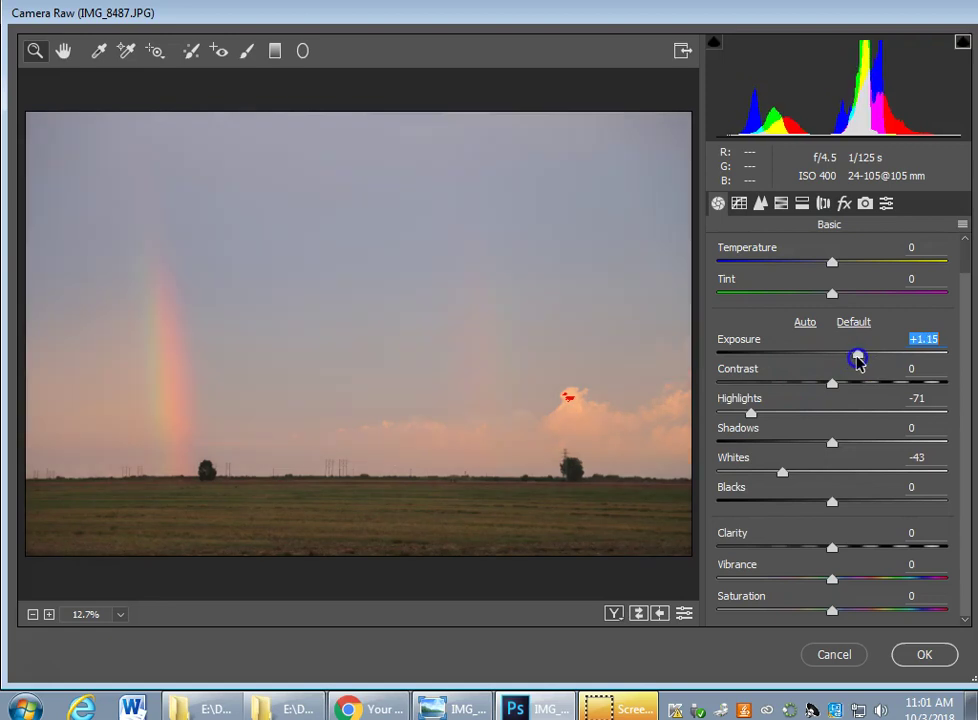
{"action": "left_click_drag", "start_coordinate": [782, 472], "coordinate": [762, 473]}
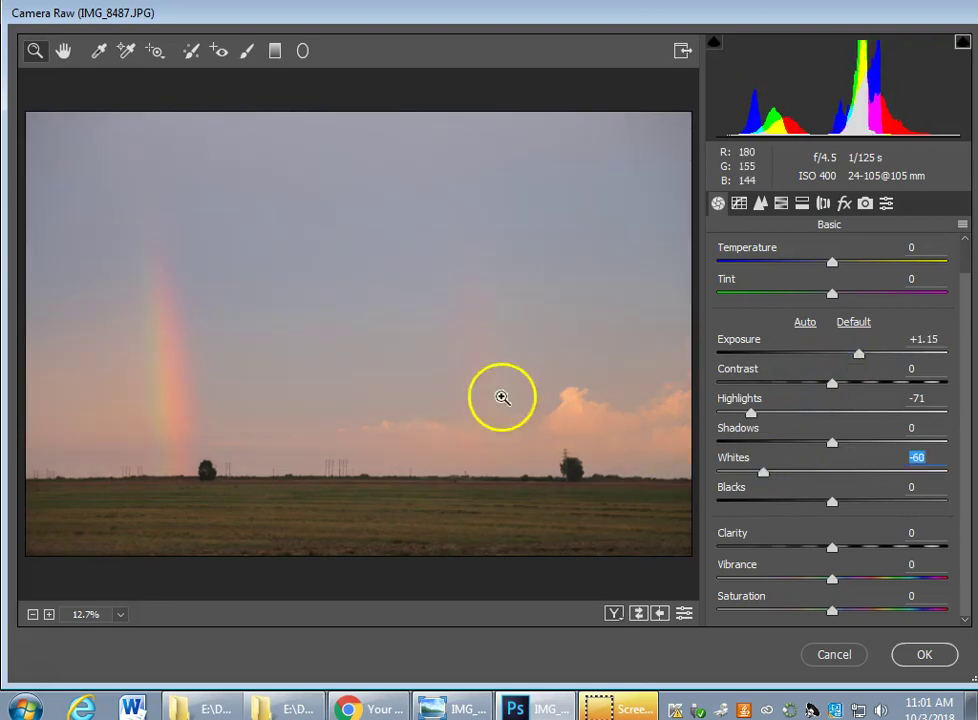
{"action": "left_click_drag", "start_coordinate": [860, 362], "coordinate": [870, 360]}
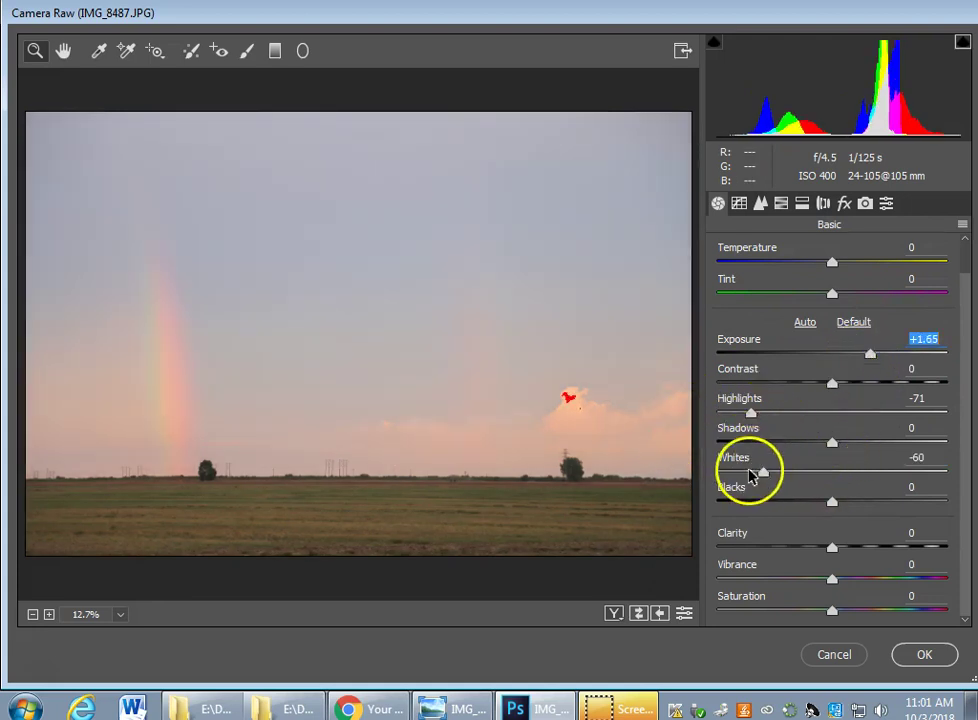
{"action": "left_click_drag", "start_coordinate": [764, 474], "coordinate": [741, 483]}
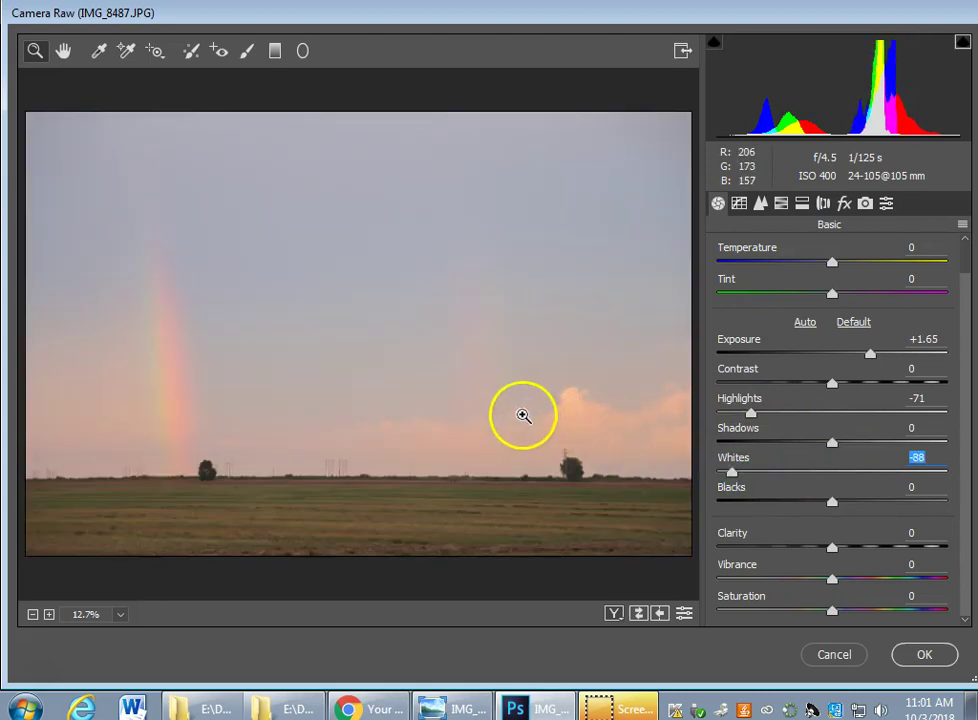
- Set Contrast to +29, Highlights to -100, Shadows to +58, Exposure to +1.30 and Vibrance to +49
{"action": "left_click_drag", "start_coordinate": [832, 384], "coordinate": [866, 390]}
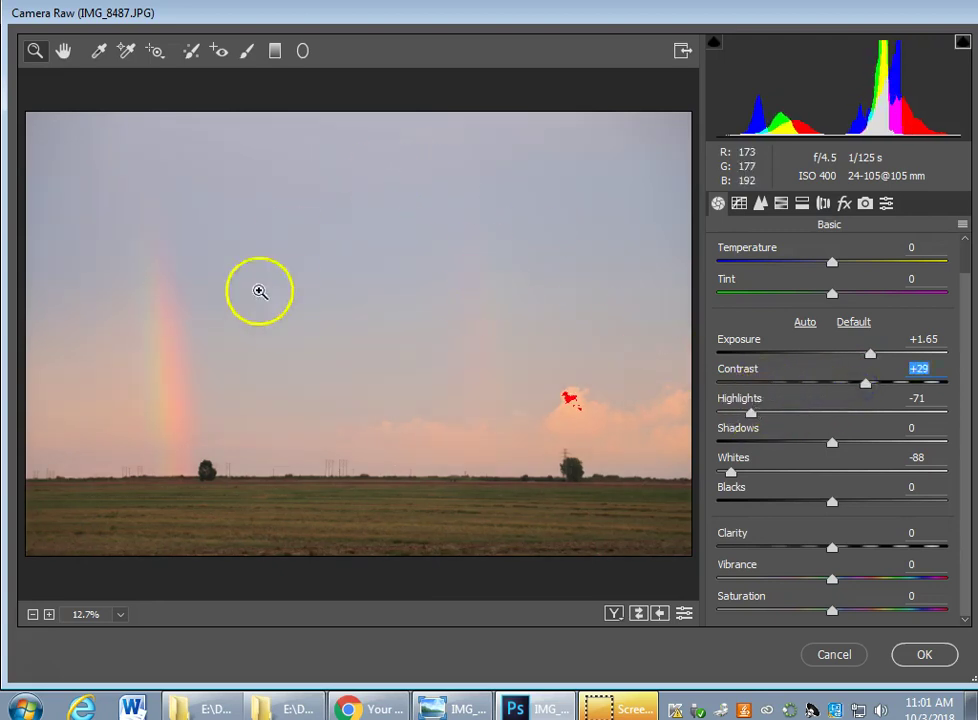
{"action": "left_click_drag", "start_coordinate": [750, 411], "coordinate": [715, 415]}
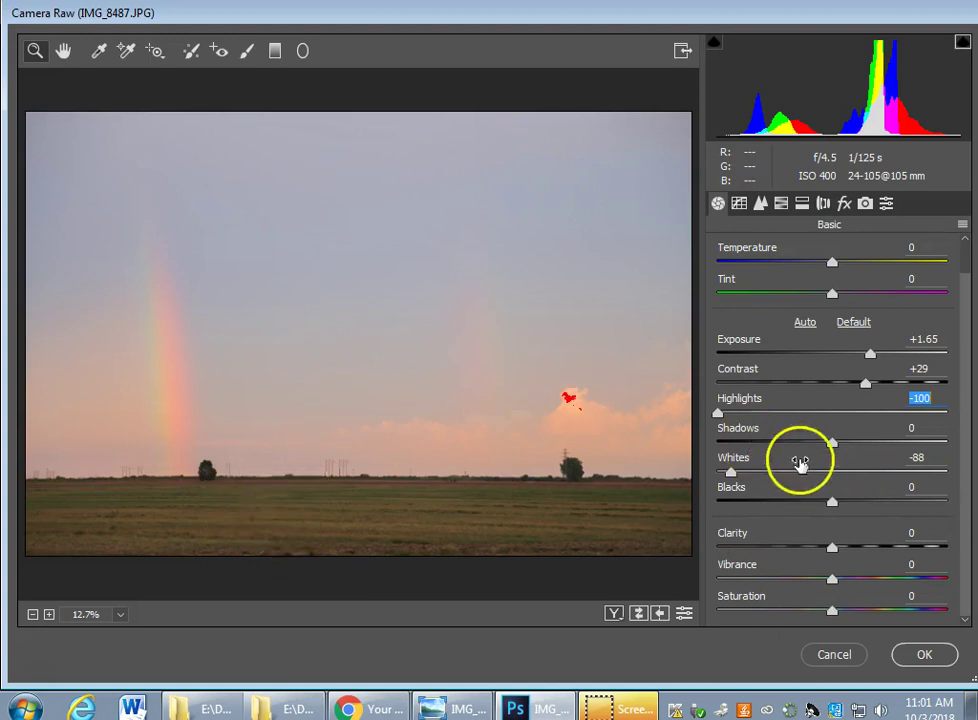
{"action": "left_click_drag", "start_coordinate": [833, 446], "coordinate": [897, 456]}
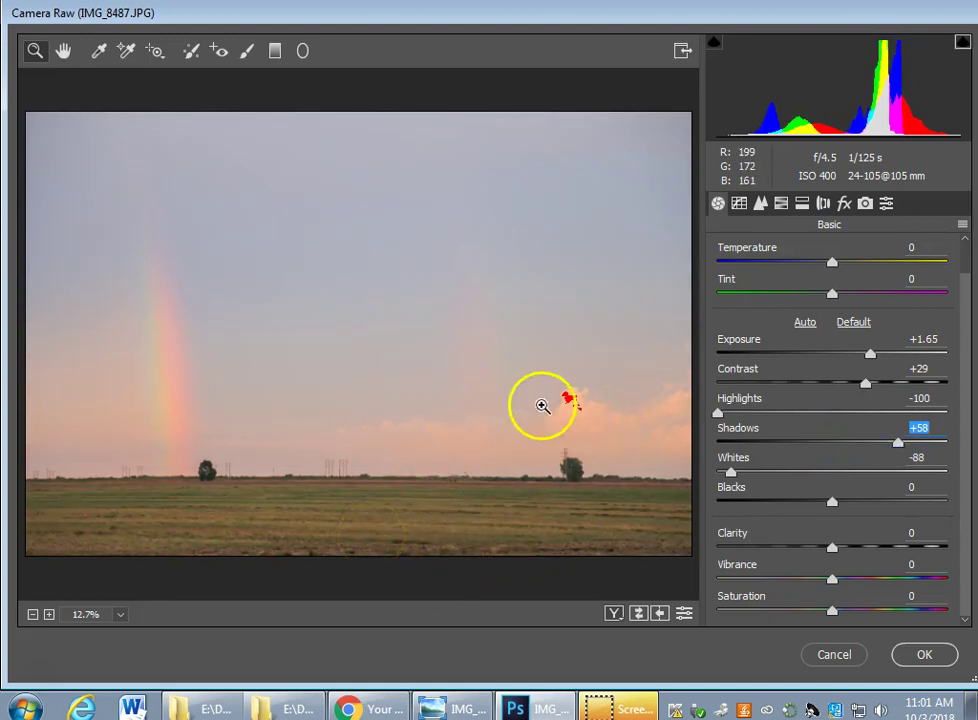
{"action": "left_click_drag", "start_coordinate": [872, 356], "coordinate": [860, 362]}
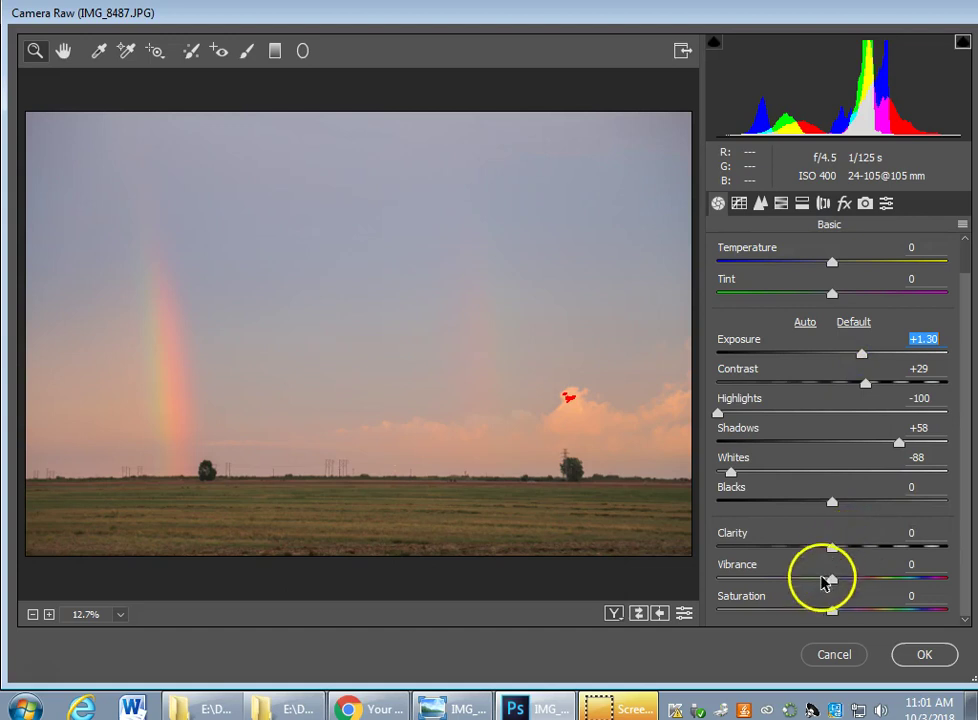
{"action": "left_click_drag", "start_coordinate": [832, 579], "coordinate": [889, 590]}
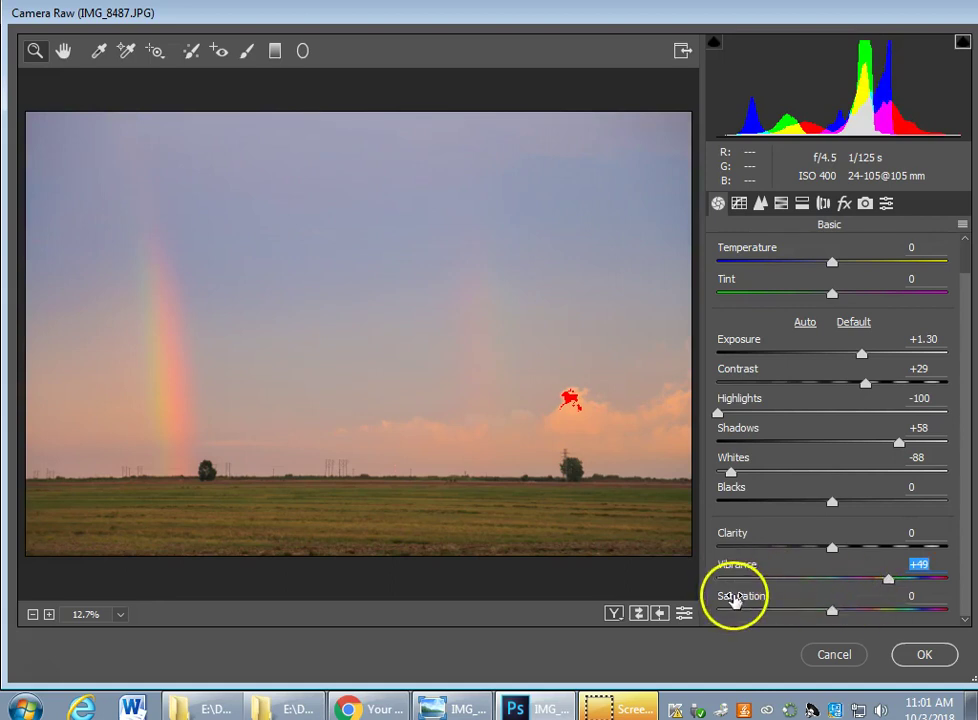
- Toggle between the original and adjusted settings to compare the photo before and after
{"action": "key", "text": "p"}
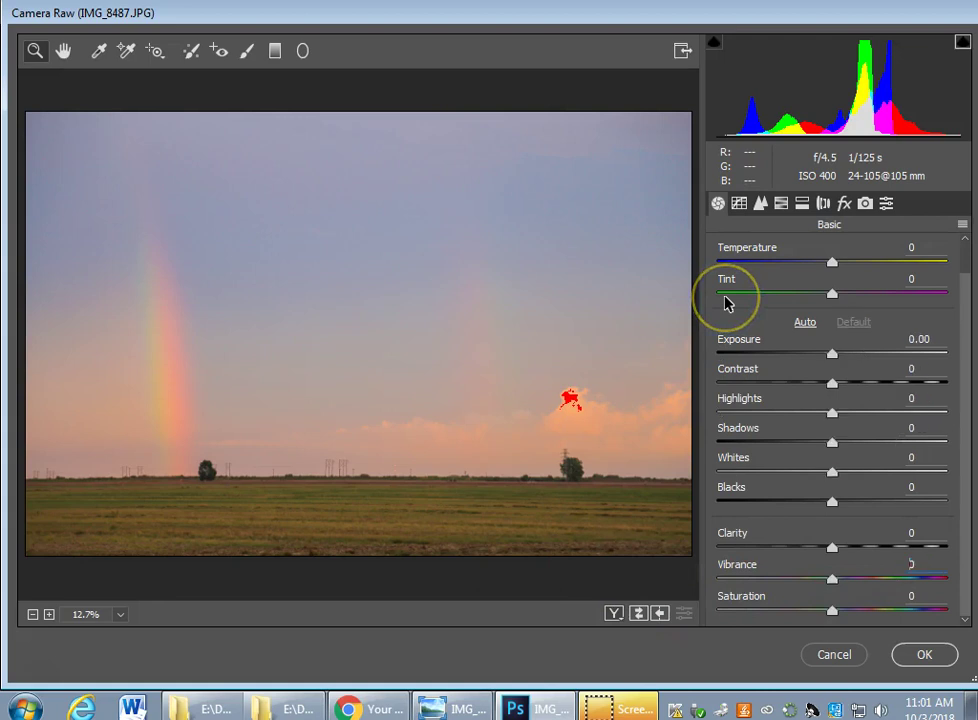
{"action": "key", "text": "p"}
{"action": "key", "text": "p"}
{"action": "key", "text": "p"}
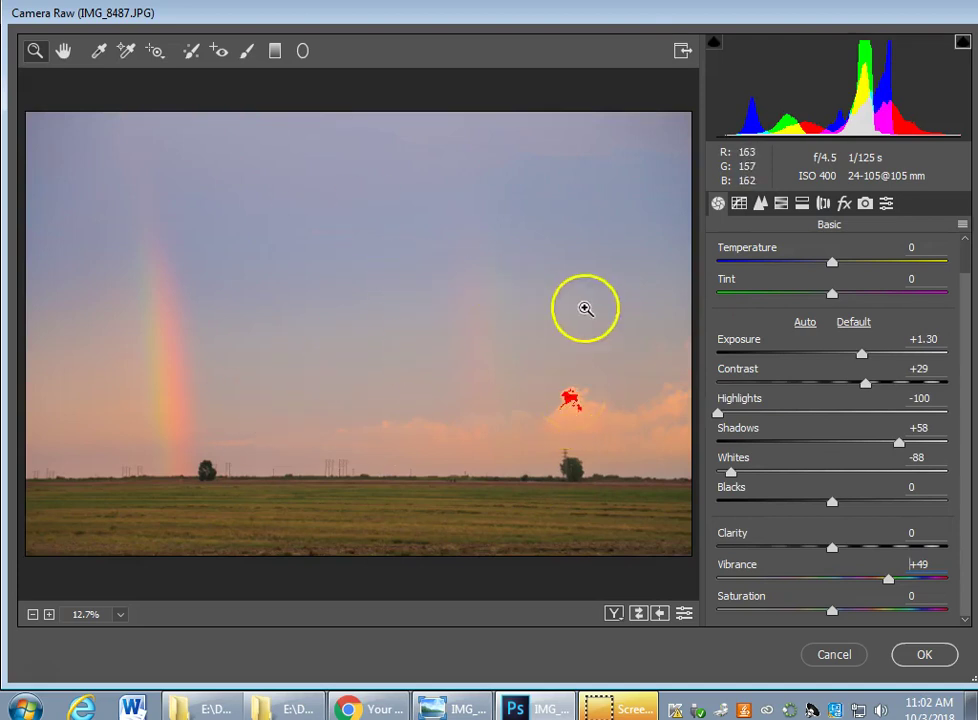
- Cool the photo's Temperature to -10 and apply the Camera Raw Filter
{"action": "left_click", "coordinate": [833, 263]}
{"action": "left_click_drag", "start_coordinate": [833, 263], "coordinate": [817, 270]}
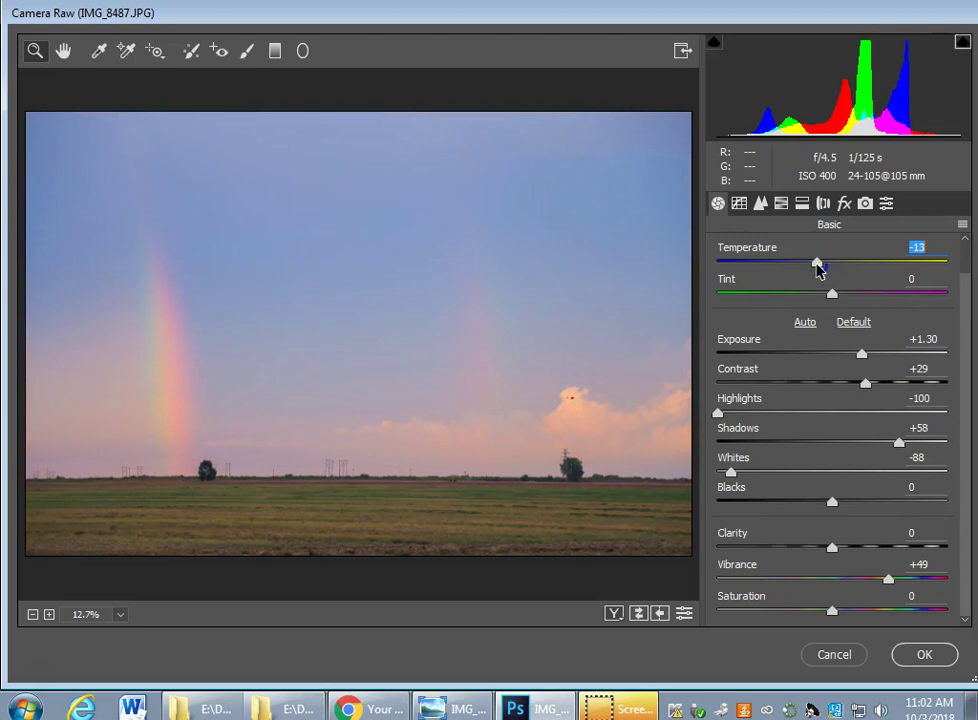
{"action": "left_click_drag", "start_coordinate": [819, 268], "coordinate": [822, 268]}
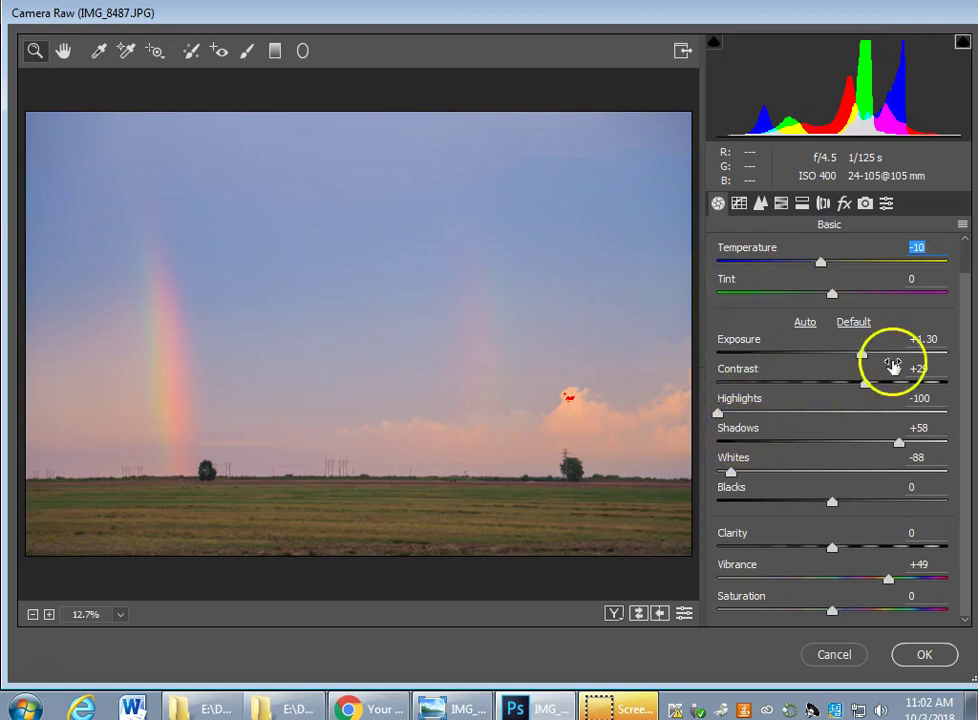
{"action": "left_click", "coordinate": [925, 656]}
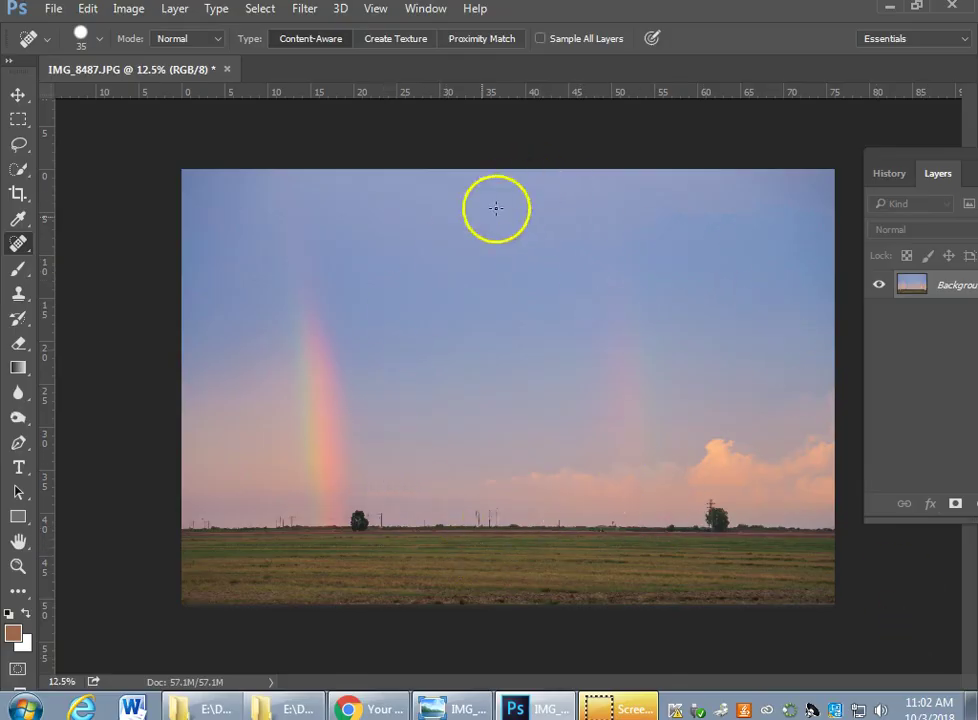
- Move the layers list over the photo and undo the Camera Raw Filter on the Background layer
{"action": "left_click_drag", "start_coordinate": [886, 167], "coordinate": [723, 146]}
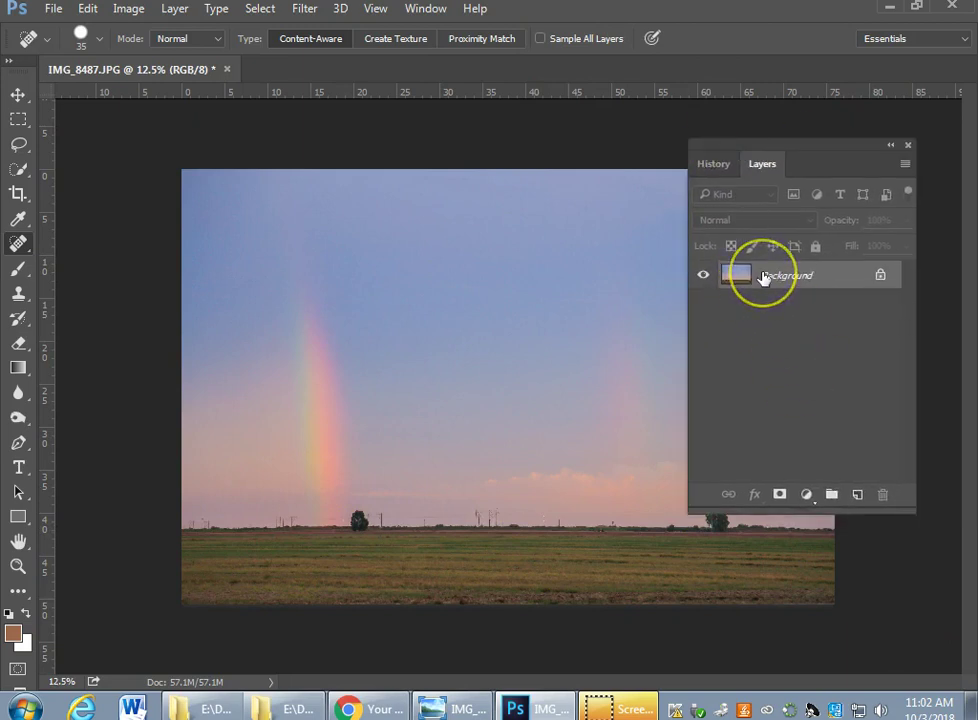
{"action": "left_click", "coordinate": [786, 456]}
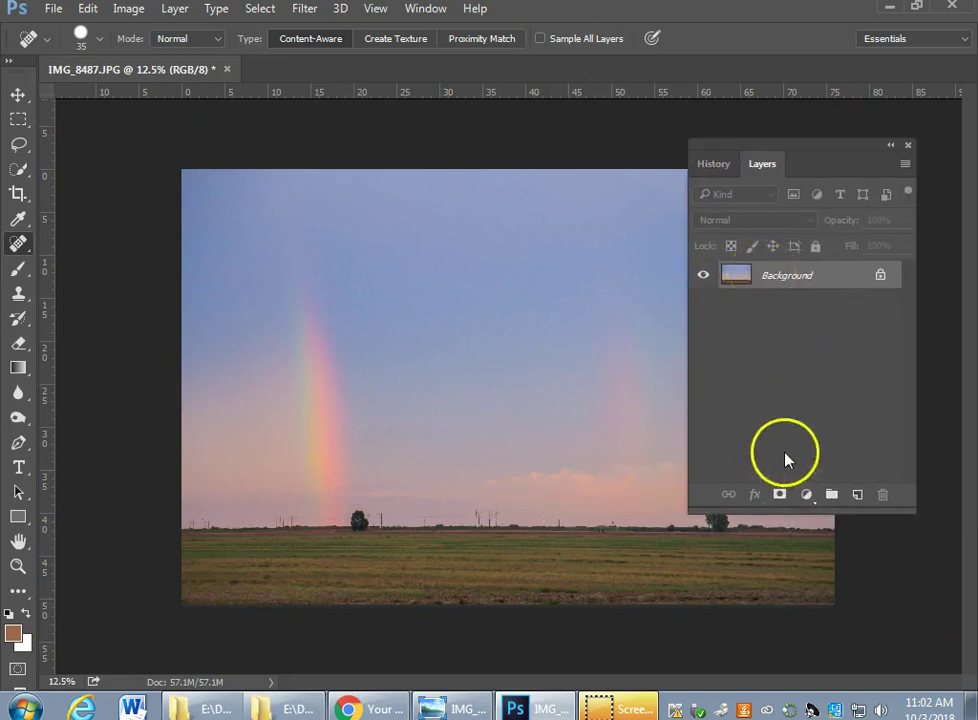
{"action": "key", "text": "ctrl+z"}
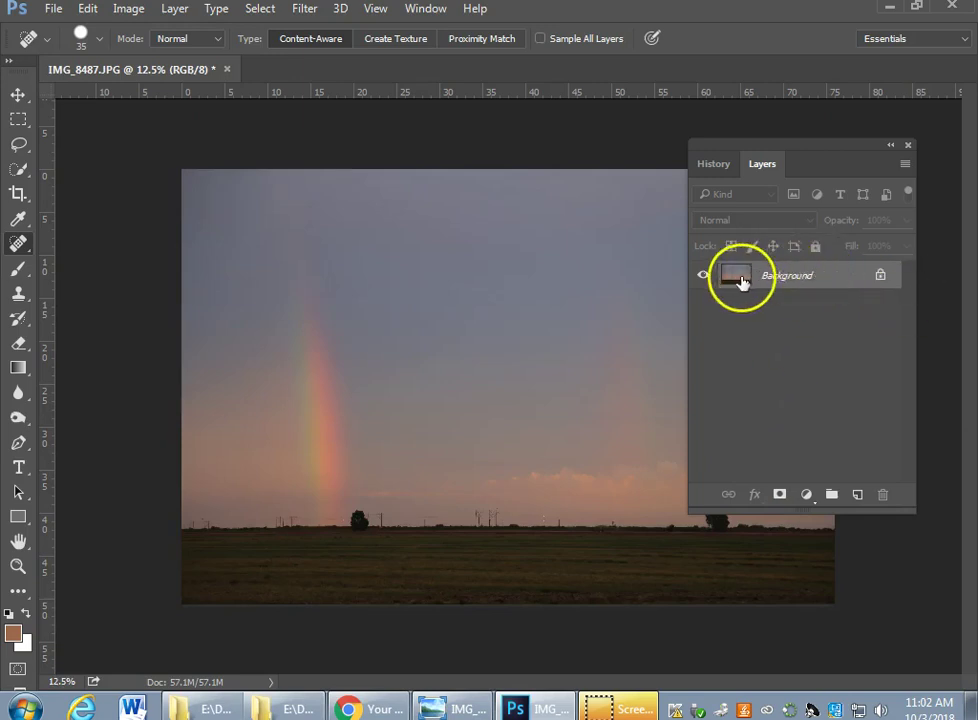
- Duplicate the Background layer and name the copy "Camera raw"
{"action": "right_click", "coordinate": [790, 281]}
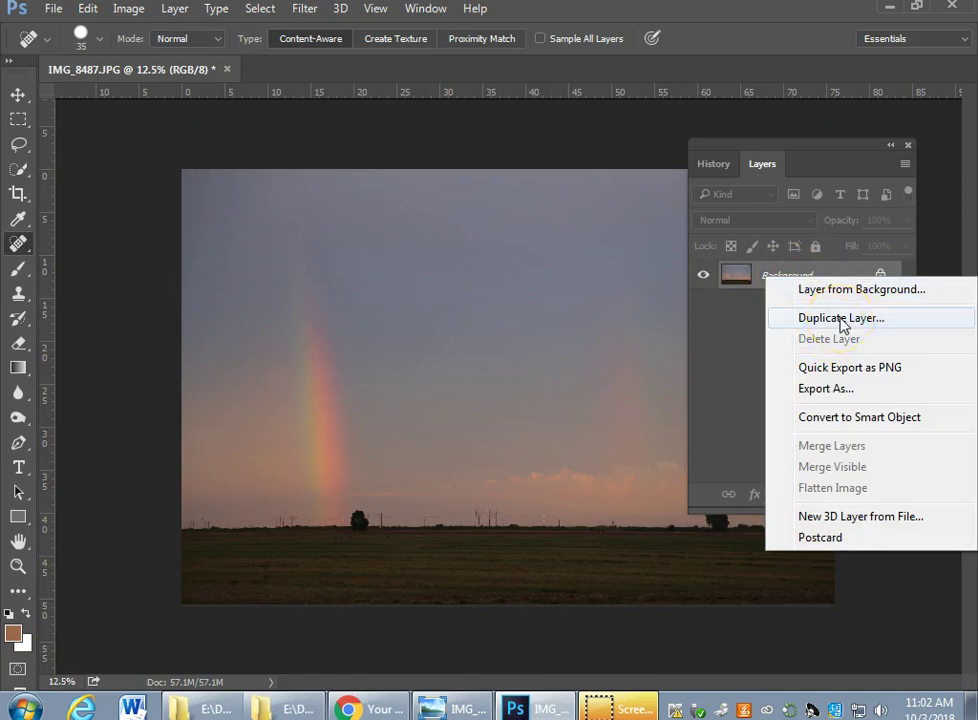
{"action": "left_click", "coordinate": [840, 318]}
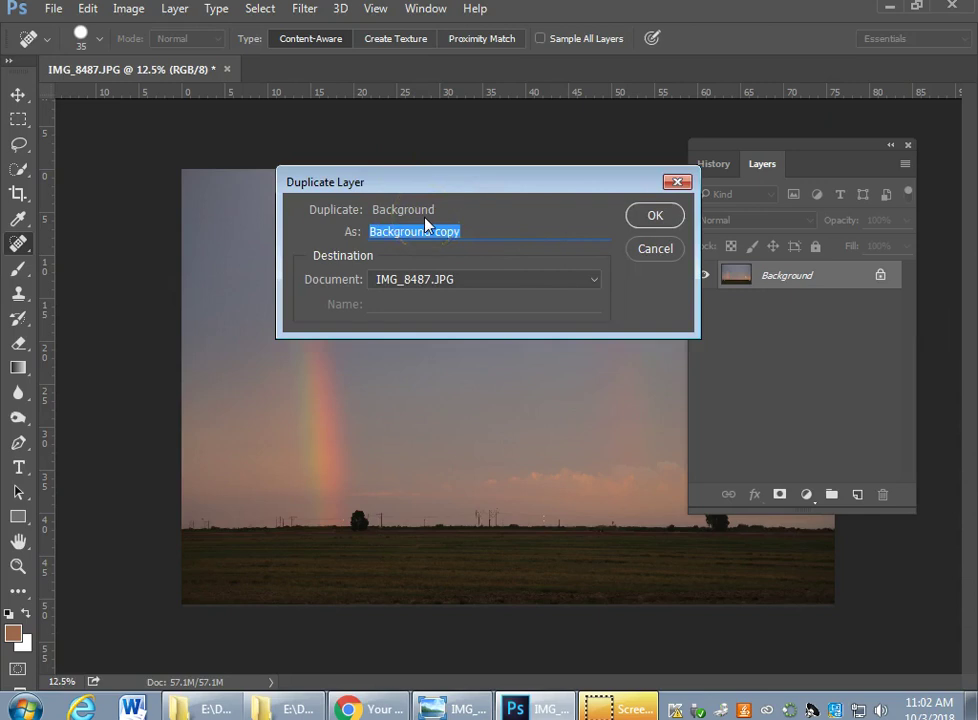
{"action": "type", "text": "Camera raw"}
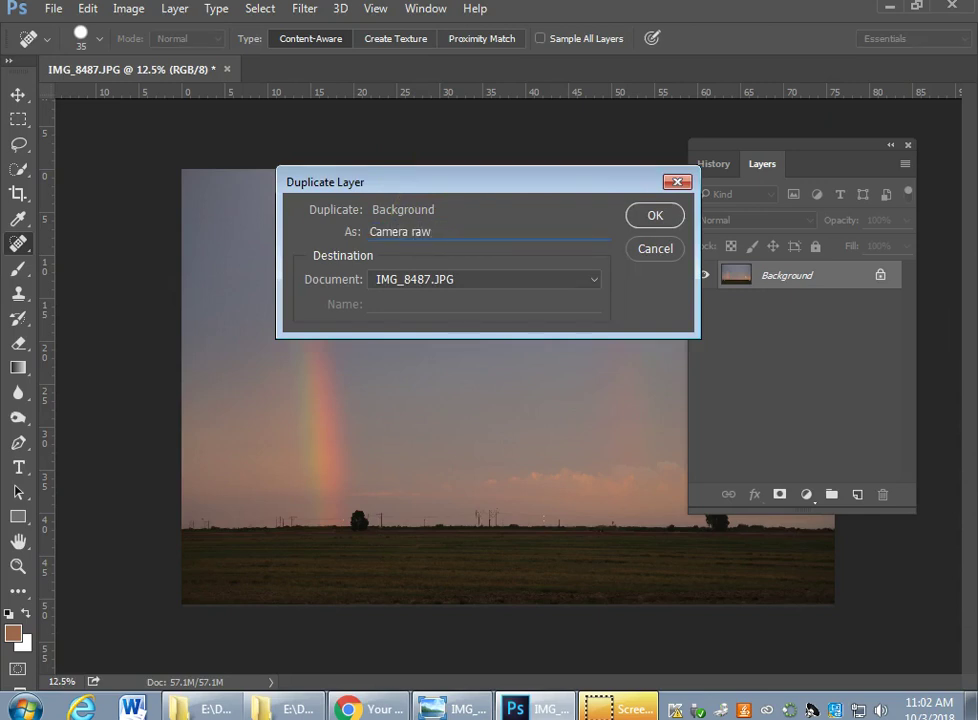
{"action": "left_click", "coordinate": [653, 215]}
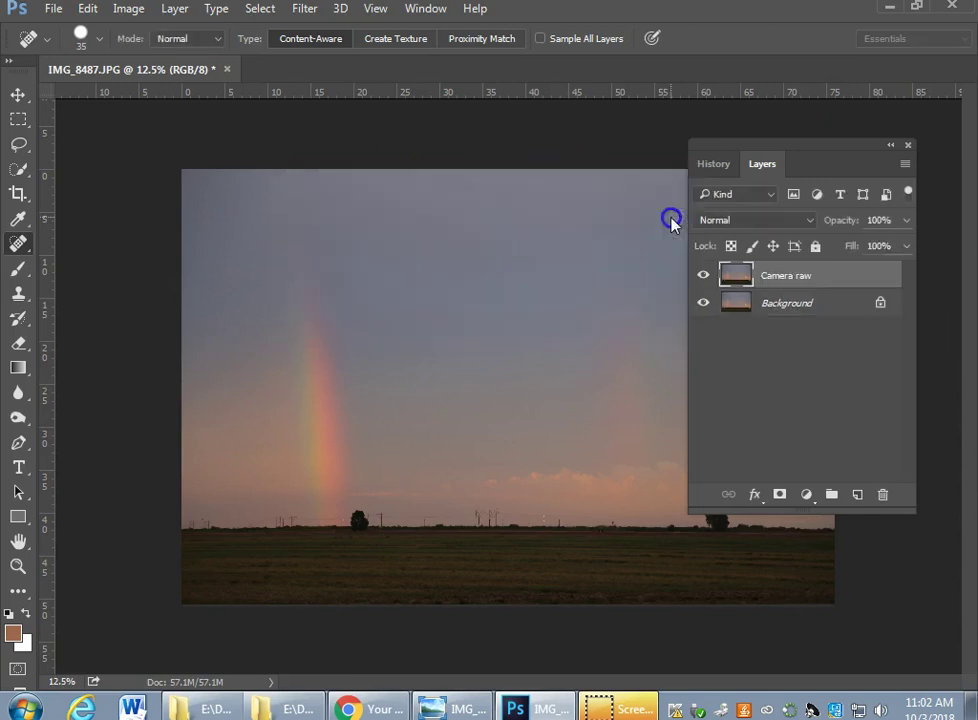
{"action": "right_click", "coordinate": [799, 277]}
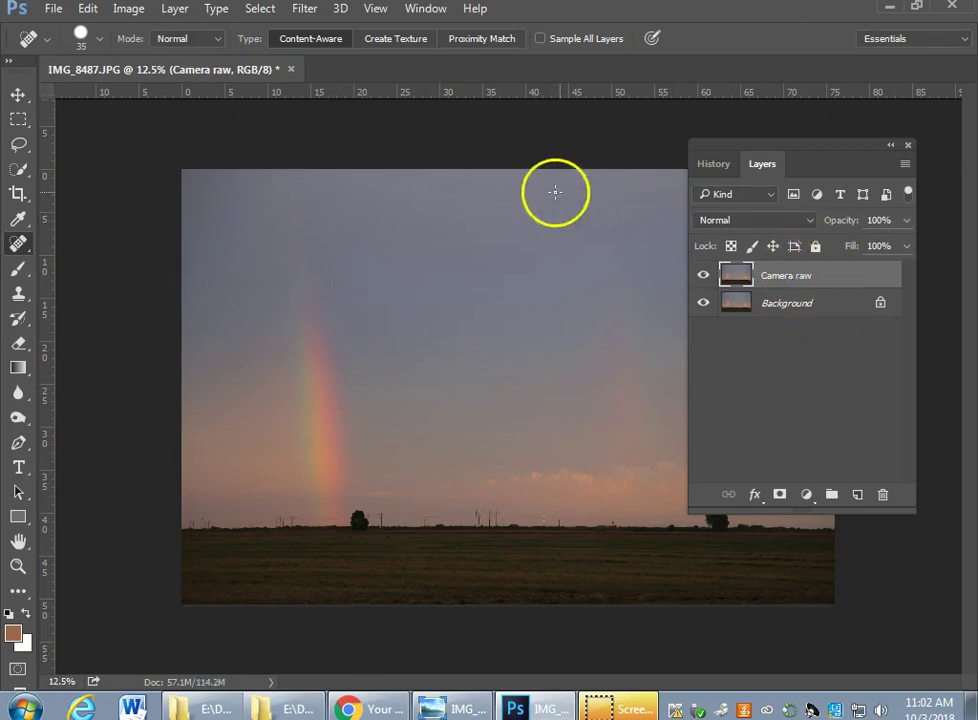
- Open the "Camera raw" layer in the Camera Raw Filter and set Exposure to +1.25 and Temperature to -3
{"action": "left_click", "coordinate": [304, 9]}
{"action": "left_click", "coordinate": [328, 119]}
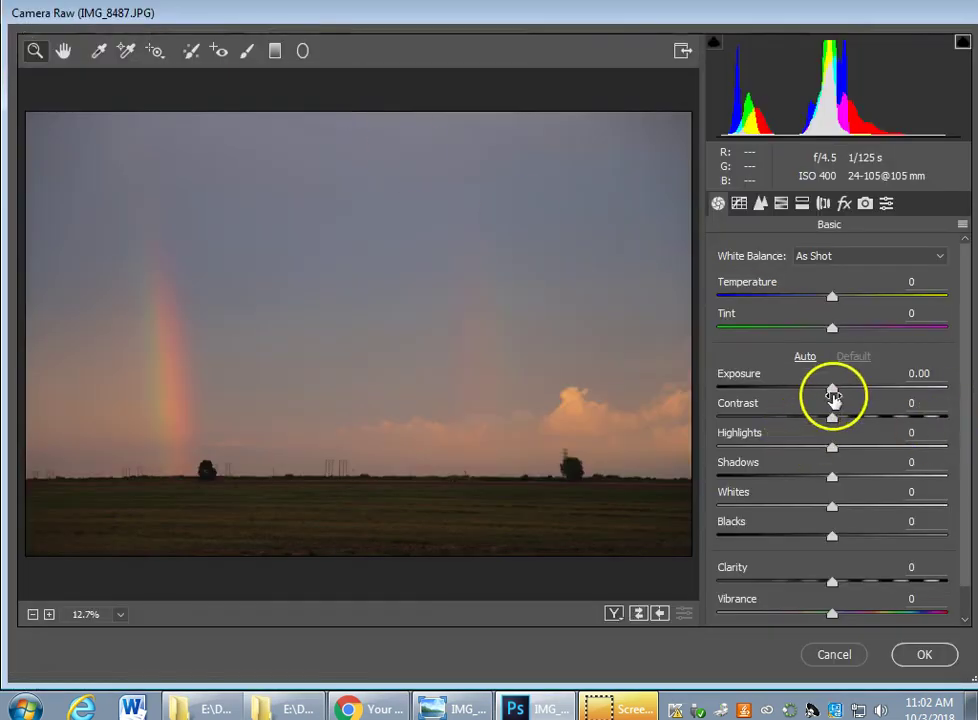
{"action": "left_click_drag", "start_coordinate": [832, 390], "coordinate": [860, 389]}
{"action": "left_click", "coordinate": [834, 297]}
{"action": "left_click_drag", "start_coordinate": [834, 297], "coordinate": [828, 297]}
- Set Contrast to +29, Highlights to -83, Whites to -43 and Shadows to +24
{"action": "left_click", "coordinate": [829, 420]}
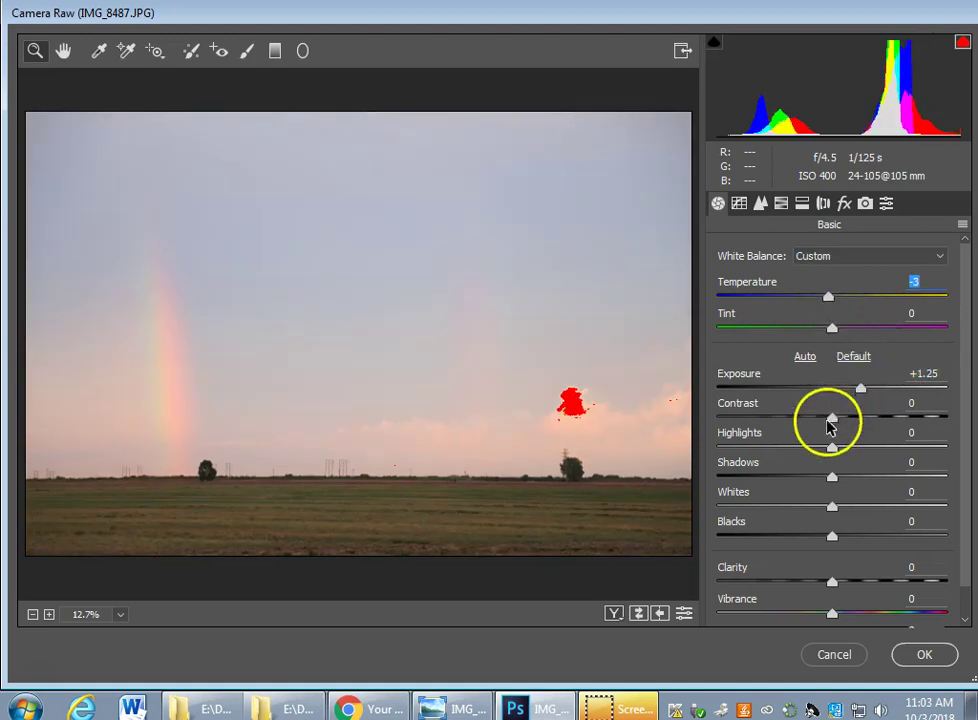
{"action": "left_click_drag", "start_coordinate": [829, 422], "coordinate": [740, 447]}
{"action": "left_click_drag", "start_coordinate": [832, 506], "coordinate": [782, 507]}
{"action": "left_click_drag", "start_coordinate": [832, 477], "coordinate": [867, 484]}
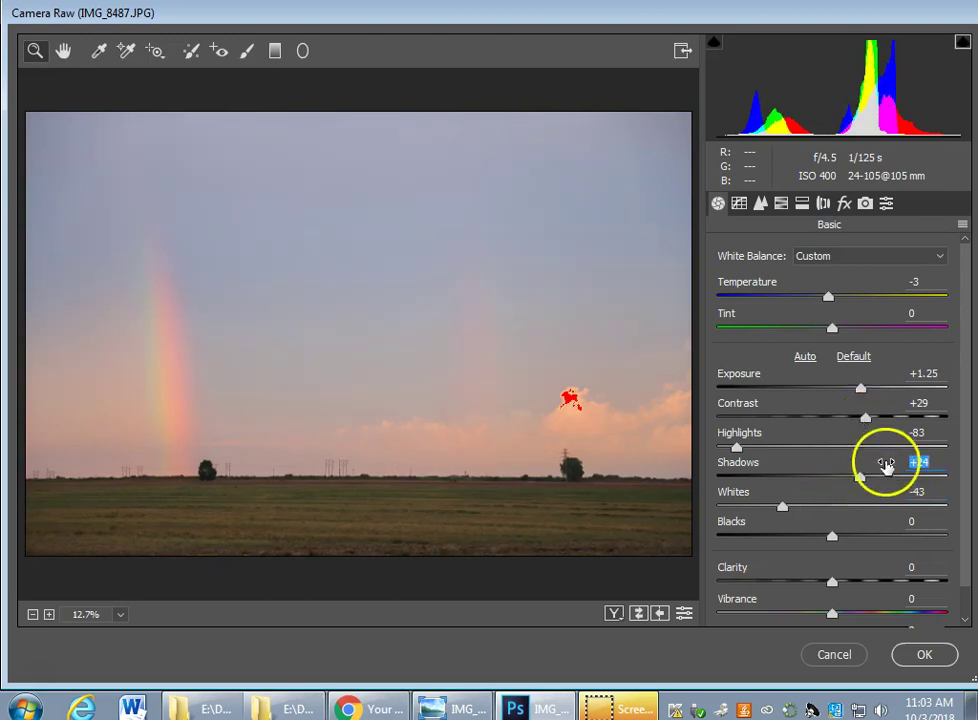
- Set Vibrance to +40, Whites to -56 and Highlights to -87, and apply the filter to the layer
{"action": "left_click_drag", "start_coordinate": [835, 618], "coordinate": [881, 620]}
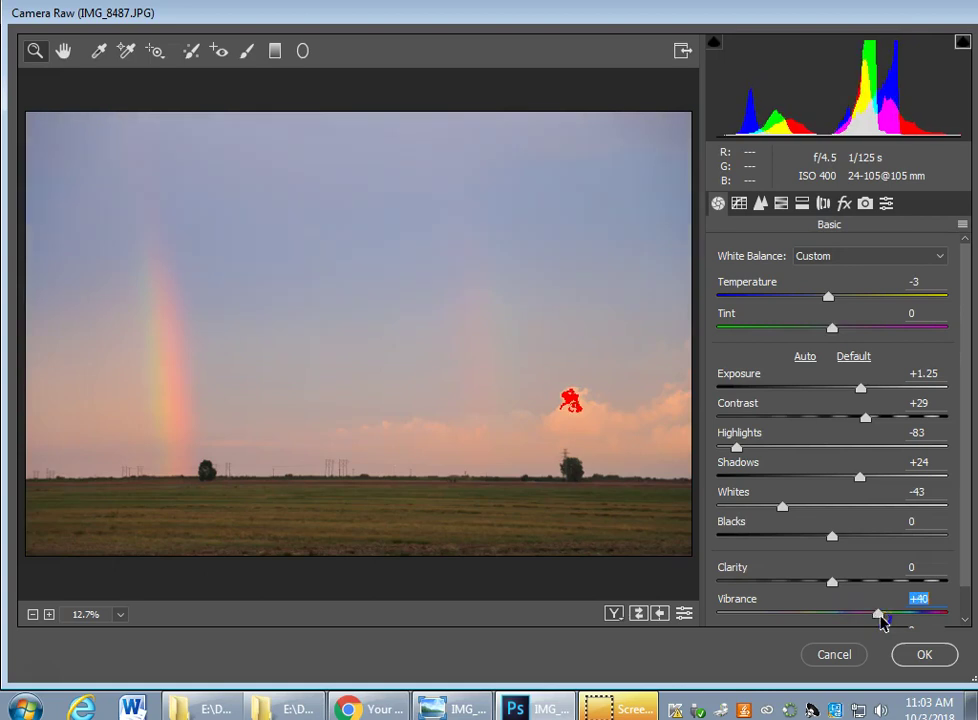
{"action": "left_click", "coordinate": [862, 387]}
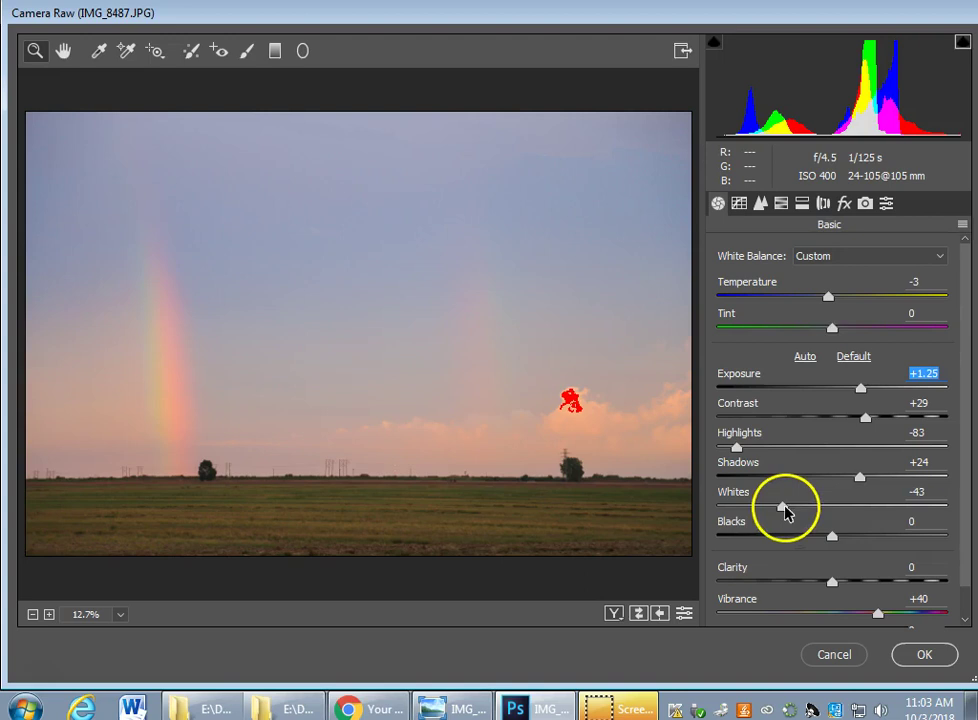
{"action": "left_click_drag", "start_coordinate": [782, 506], "coordinate": [772, 508]}
{"action": "left_click_drag", "start_coordinate": [737, 447], "coordinate": [734, 449]}
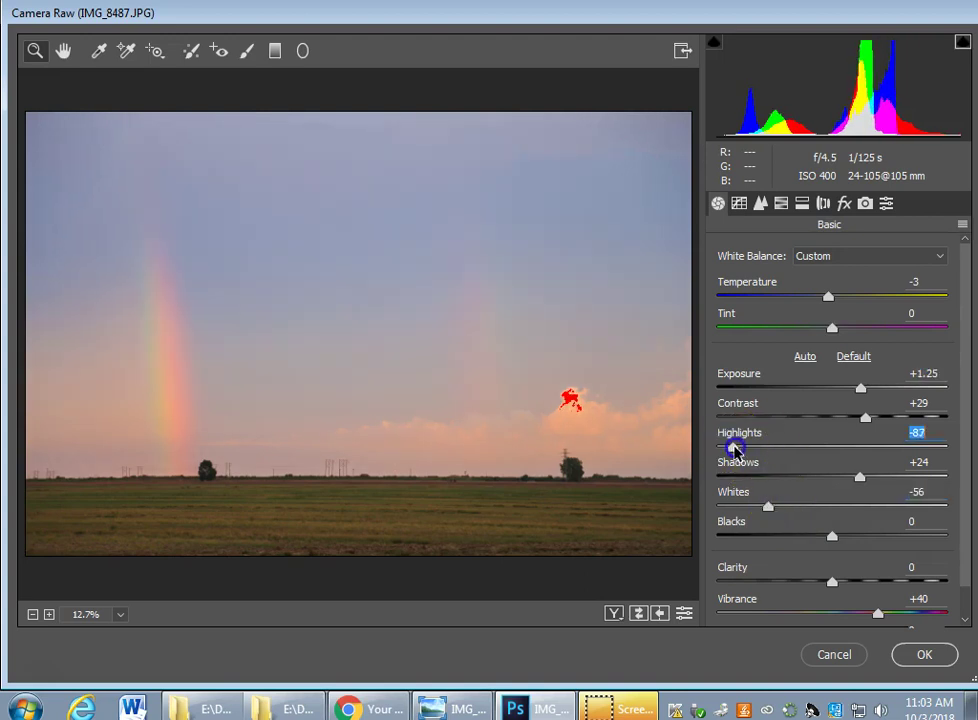
{"action": "left_click", "coordinate": [910, 652]}
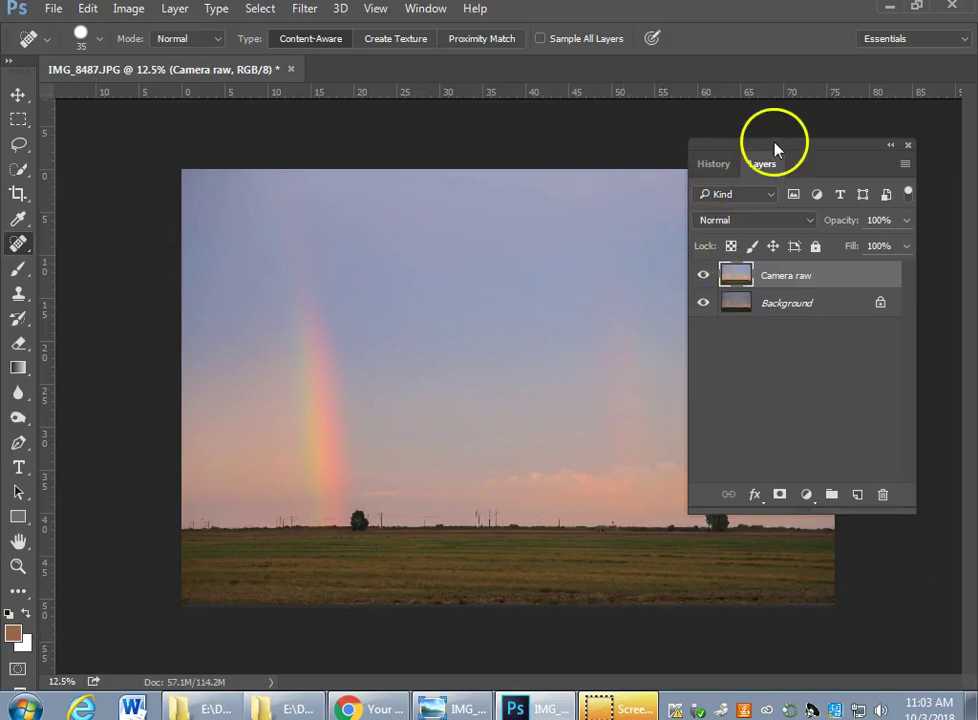
- Move the Layers panel off the photo and toggle the "Camera raw" layer's visibility to compare the image before and after the filter
{"action": "left_click_drag", "start_coordinate": [775, 142], "coordinate": [803, 130]}
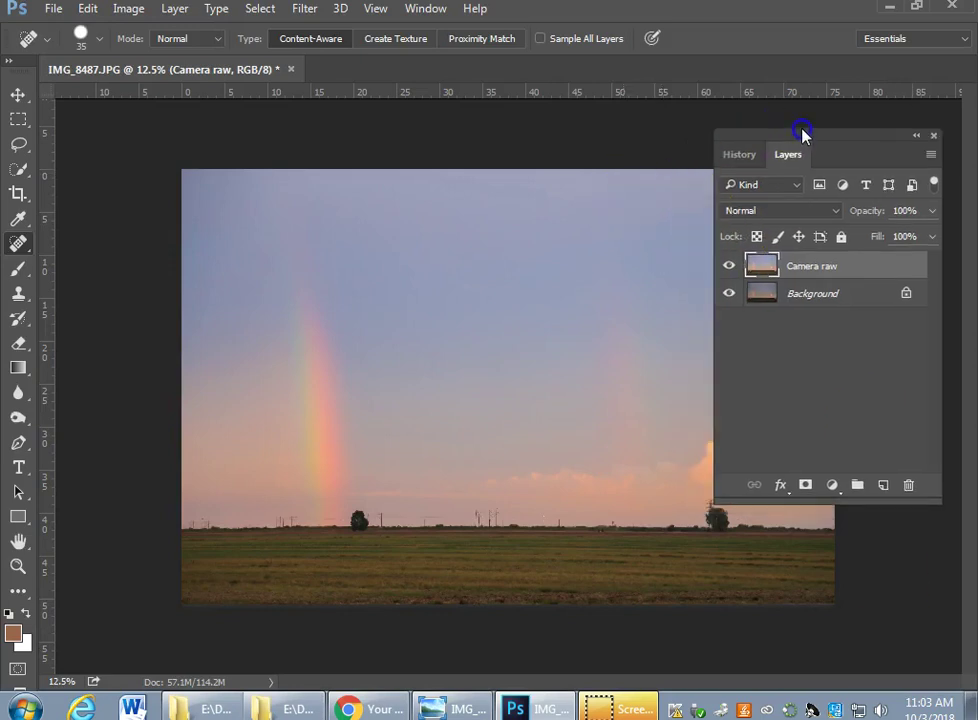
{"action": "left_click", "coordinate": [732, 263]}
{"action": "left_click", "coordinate": [732, 263]}
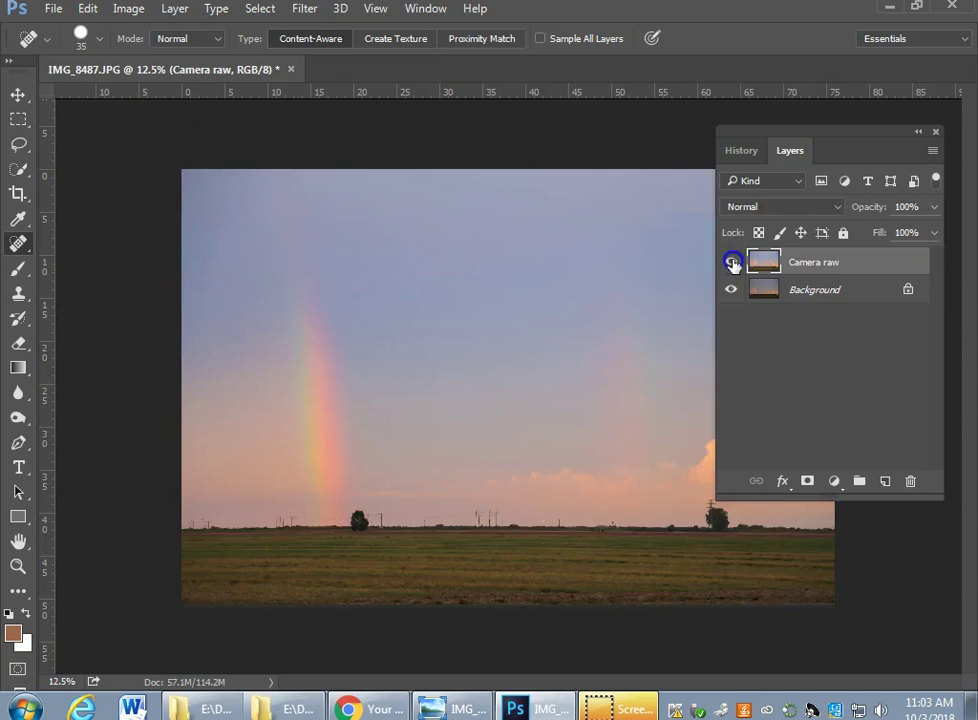
{"action": "left_click_drag", "start_coordinate": [803, 142], "coordinate": [861, 133]}
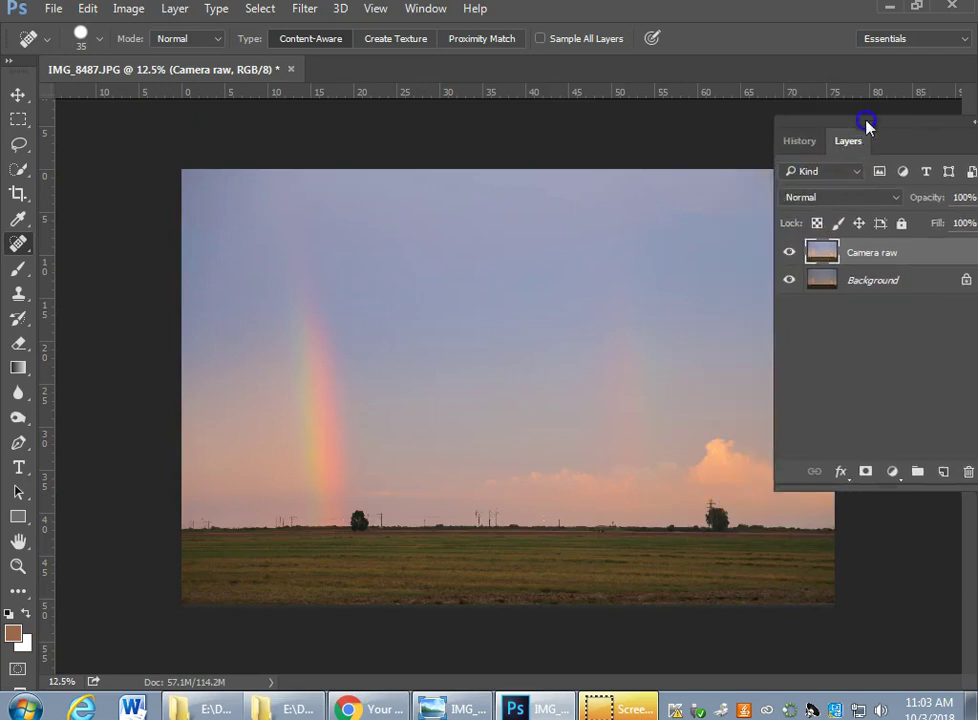
{"action": "left_click", "coordinate": [790, 254]}
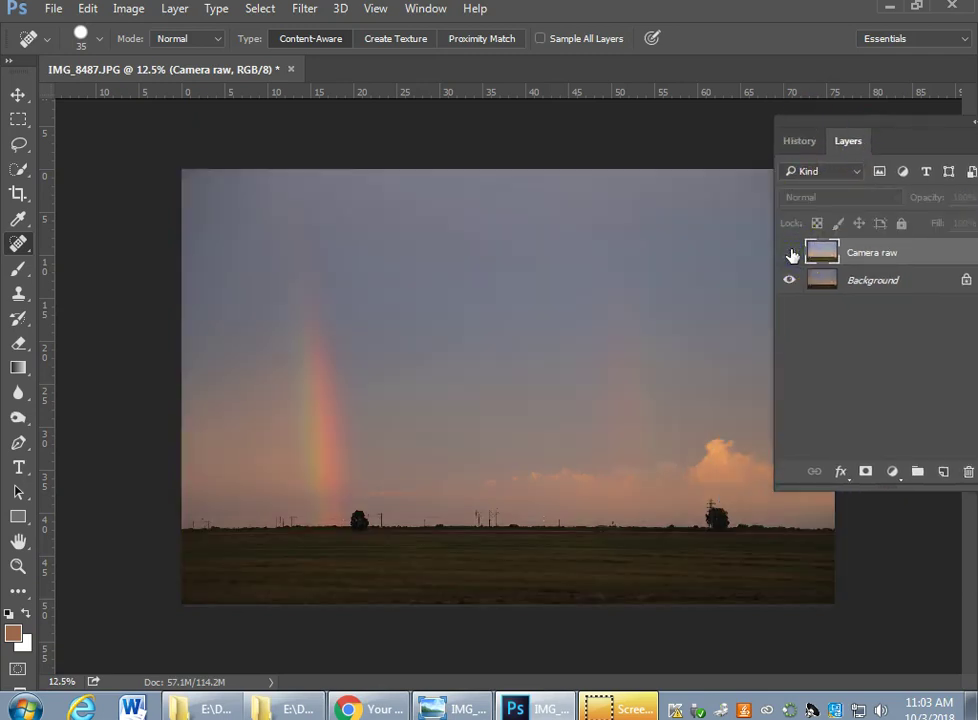
{"action": "left_click", "coordinate": [790, 254]}
{"action": "left_click", "coordinate": [790, 254]}
{"action": "left_click", "coordinate": [790, 254]}
{"action": "left_click", "coordinate": [790, 254]}
{"action": "left_click", "coordinate": [790, 254]}
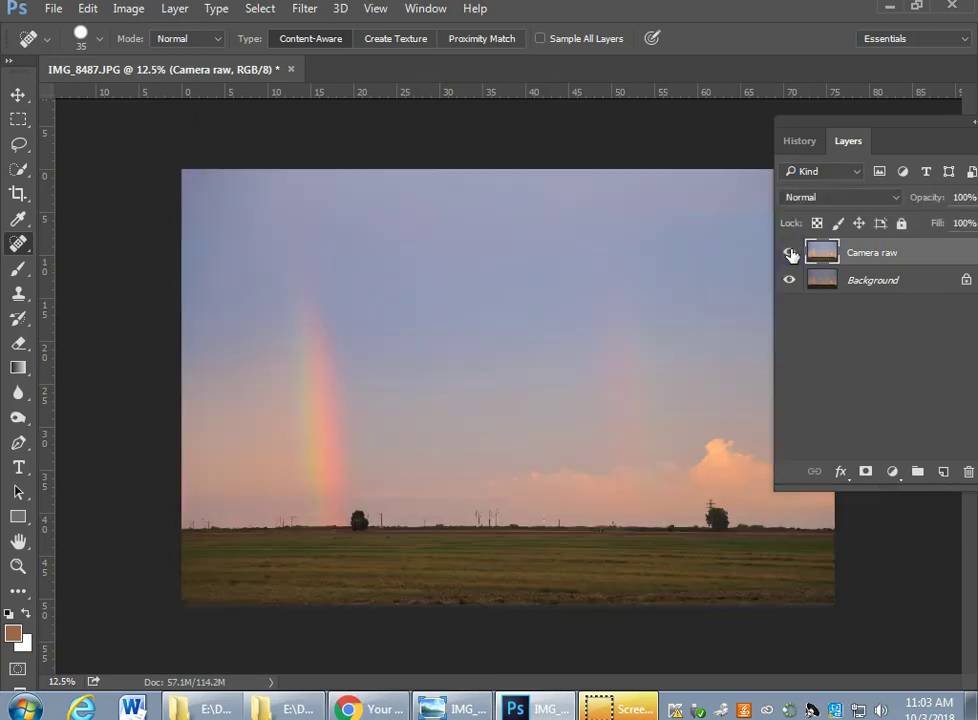
{"action": "left_click", "coordinate": [790, 254]}
{"action": "left_click", "coordinate": [790, 254]}
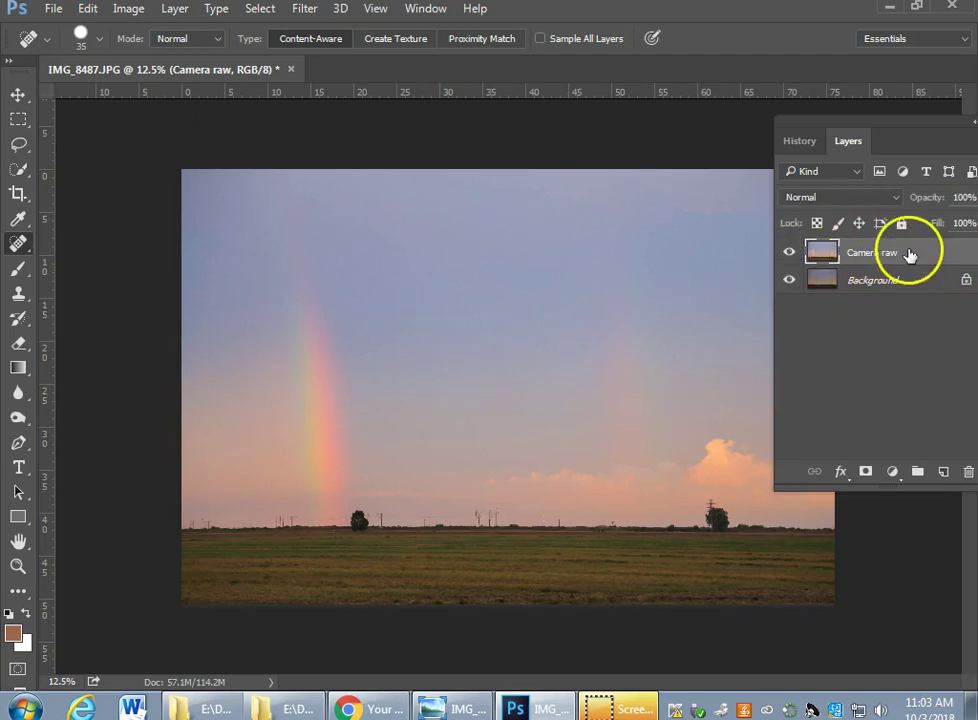
{"action": "left_click", "coordinate": [865, 122]}
{"action": "left_click_drag", "start_coordinate": [865, 122], "coordinate": [910, 167]}
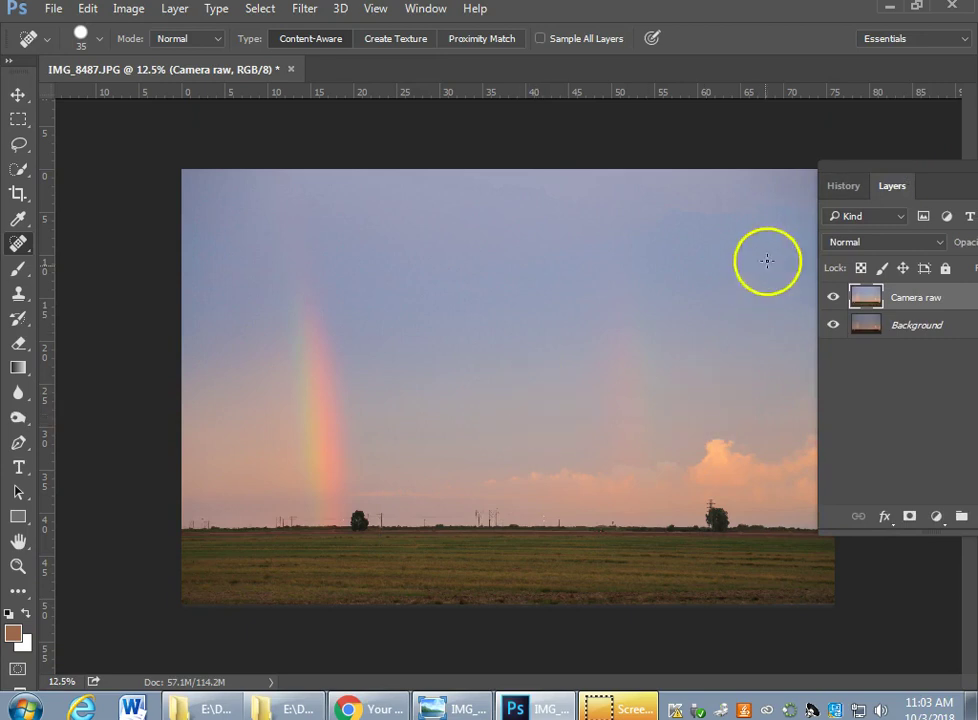
{"action": "left_click_drag", "start_coordinate": [878, 172], "coordinate": [824, 158]}
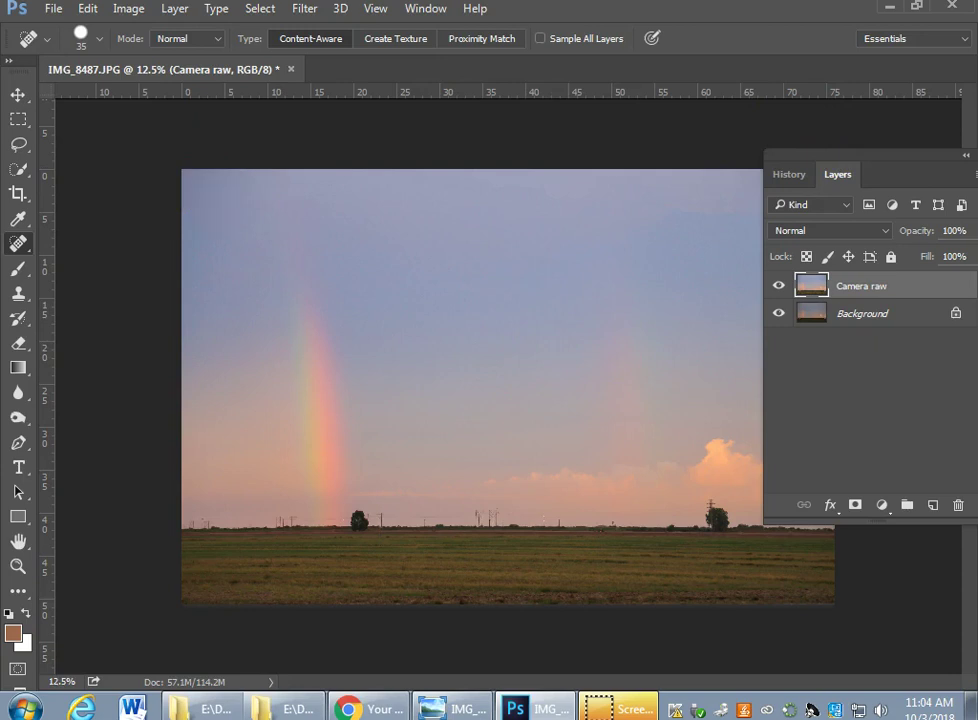
- Save the layered photo as a TIFF file named "rainbow" in the 100CANON folder, accepting the TIFF options
{"action": "left_click", "coordinate": [47, 11]}
{"action": "left_click", "coordinate": [66, 219]}
{"action": "left_click", "coordinate": [218, 464]}
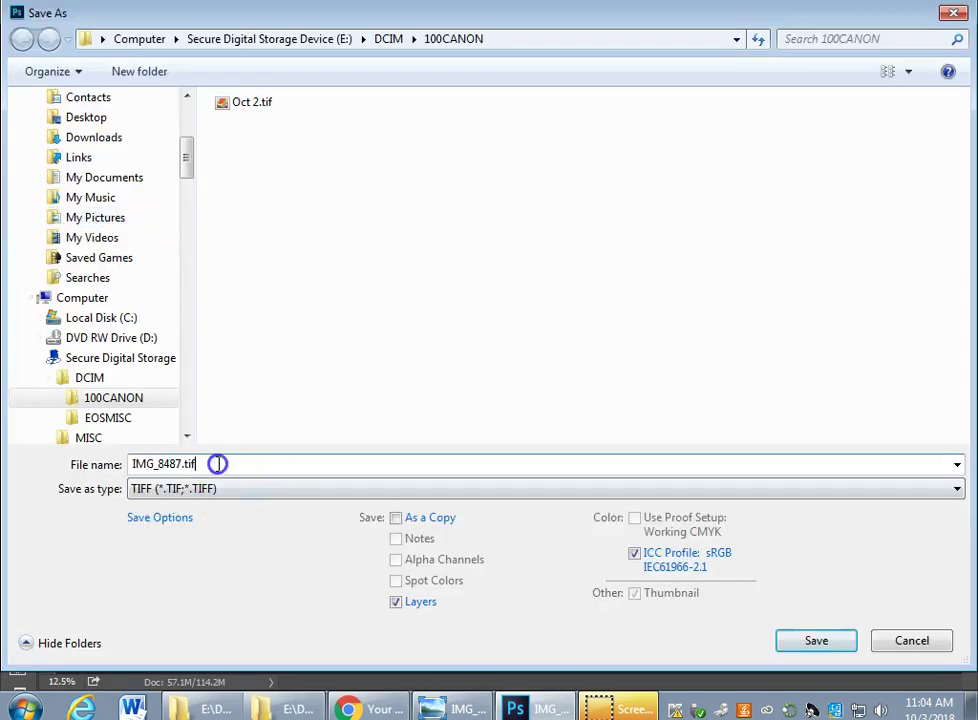
{"action": "type", "text": "rame"}
{"action": "key", "text": "BackSpace"}
{"action": "key", "text": "BackSpace"}
{"action": "key", "text": "BackSpace"}
{"action": "key", "text": "BackSpace"}
{"action": "key", "text": "BackSpace"}
{"action": "key", "text": "BackSpace"}
{"action": "key", "text": "BackSpace"}
{"action": "key", "text": "BackSpace"}
{"action": "key", "text": "BackSpace"}
{"action": "key", "text": "BackSpace"}
{"action": "key", "text": "BackSpace"}
{"action": "key", "text": "BackSpace"}
{"action": "key", "text": "BackSpace"}
{"action": "key", "text": "BackSpace"}
{"action": "key", "text": "BackSpace"}
{"action": "key", "text": "BackSpace"}
{"action": "type", "text": "rainbow"}
{"action": "left_click", "coordinate": [826, 644]}
{"action": "left_click", "coordinate": [718, 176]}
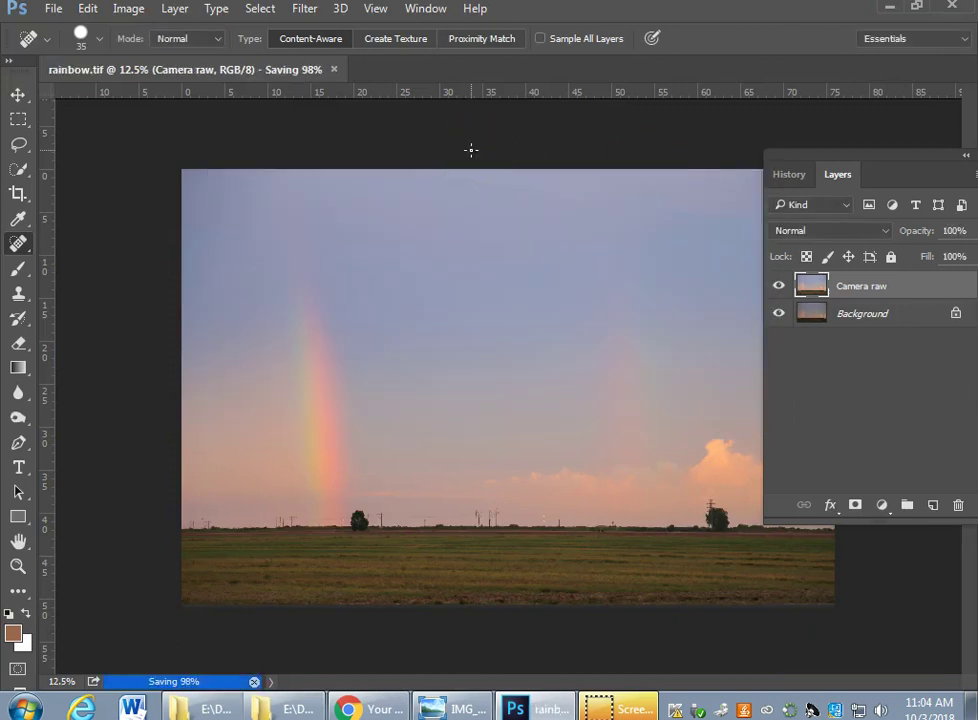
- Move the Layers panel clear of the photo and close the rainbow.tif document
{"action": "left_click_drag", "start_coordinate": [808, 163], "coordinate": [907, 158]}
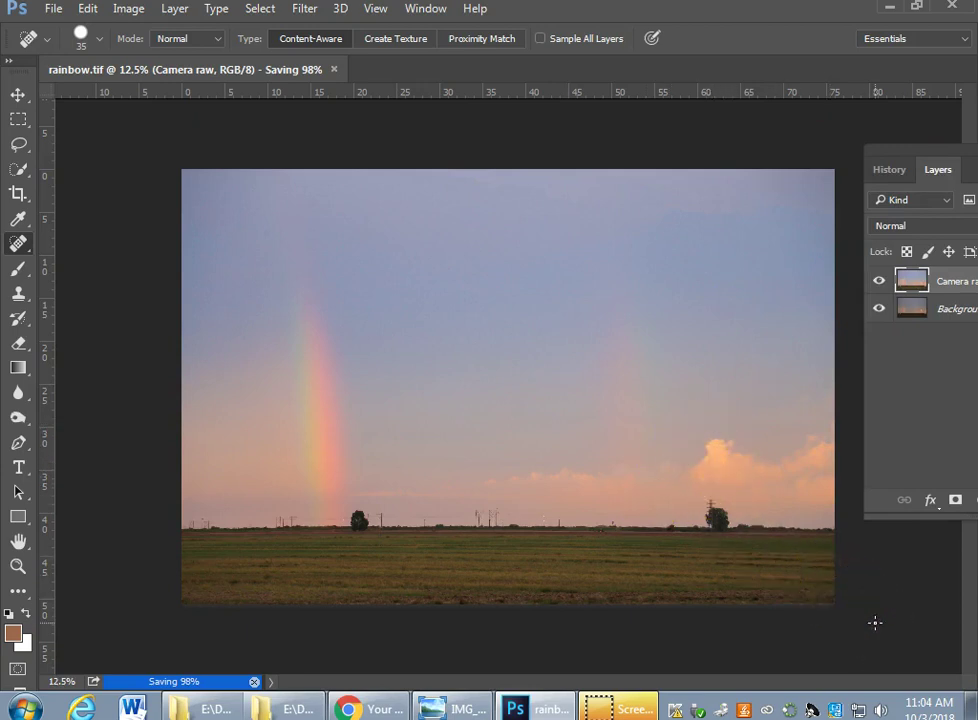
{"action": "left_click", "coordinate": [880, 561]}
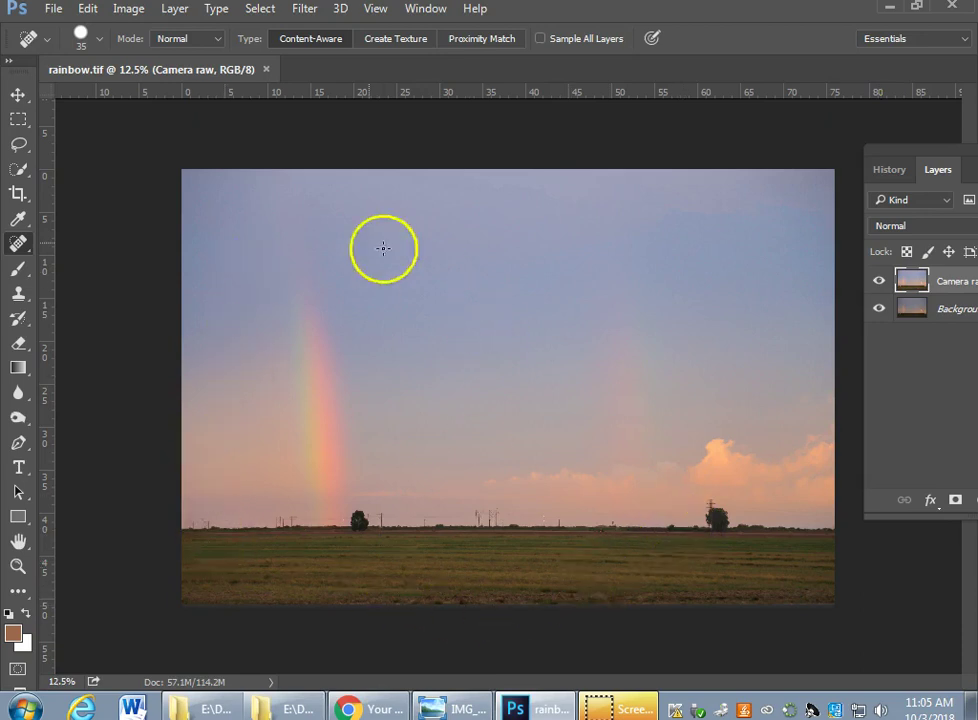
{"action": "left_click", "coordinate": [266, 69]}
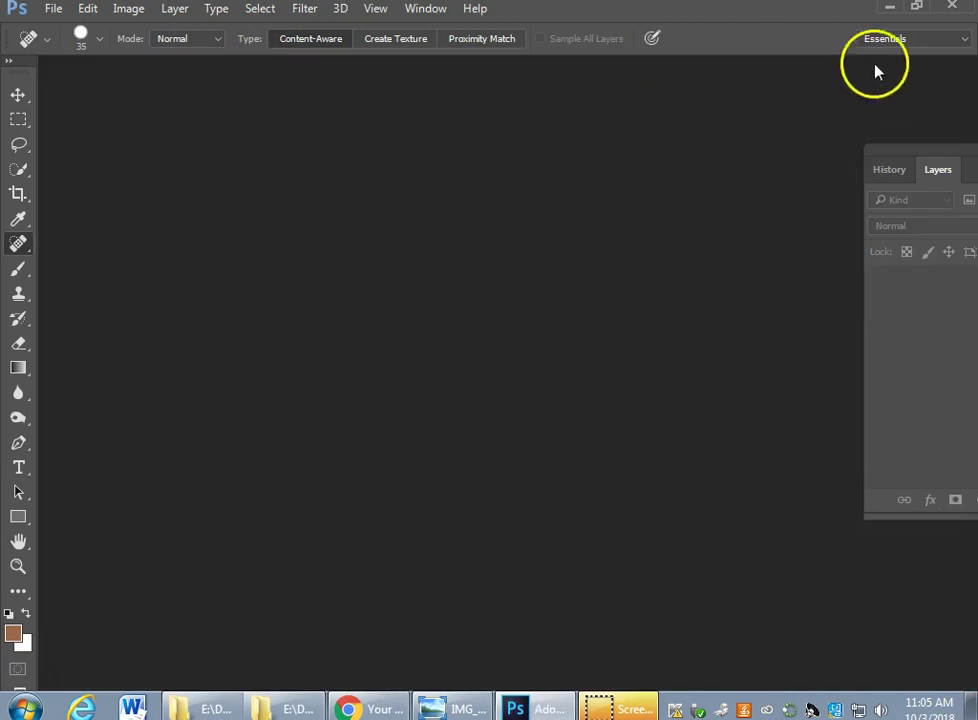